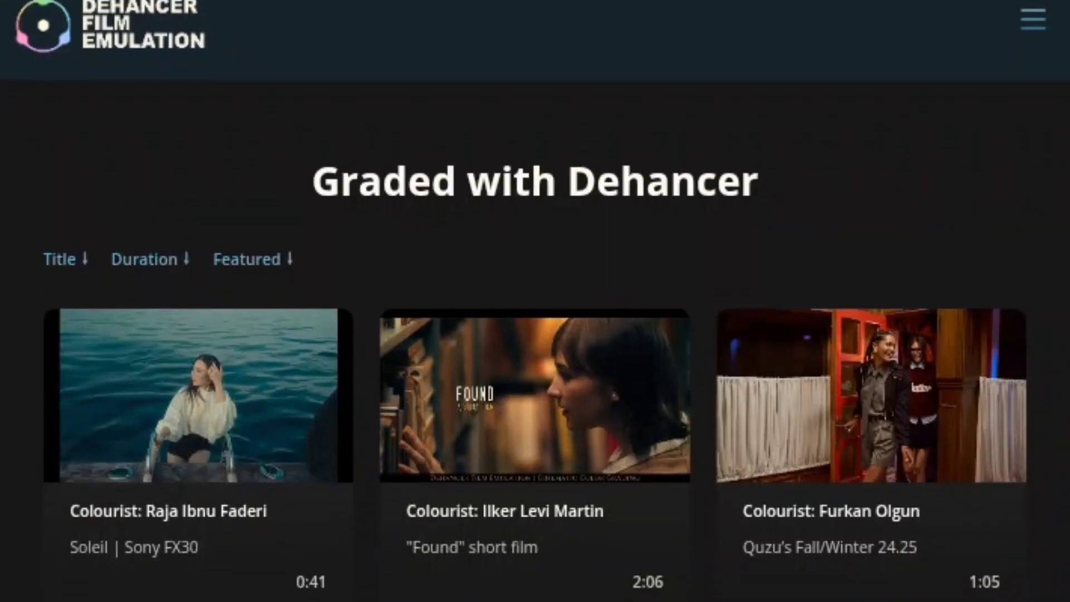
- Scroll the Dehancer page past the plugin list, graded-video gallery and iOS app to Dehancer Online
{"action": "scroll", "coordinate": [535, 300], "scroll_direction": "down", "scroll_amount": 6}
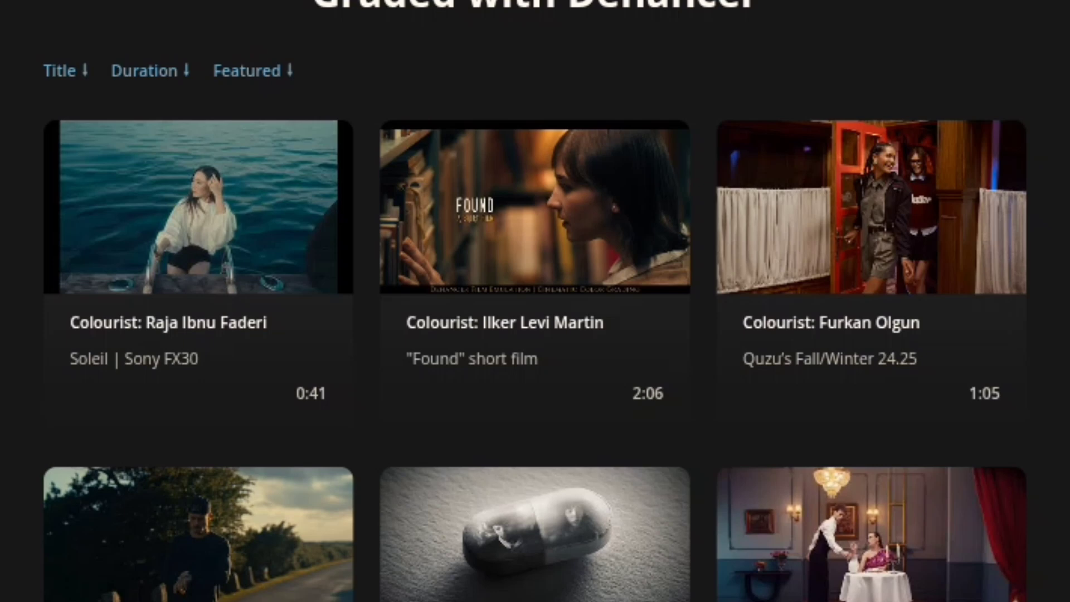
{"action": "scroll", "coordinate": [535, 301], "scroll_direction": "down", "scroll_amount": 6}
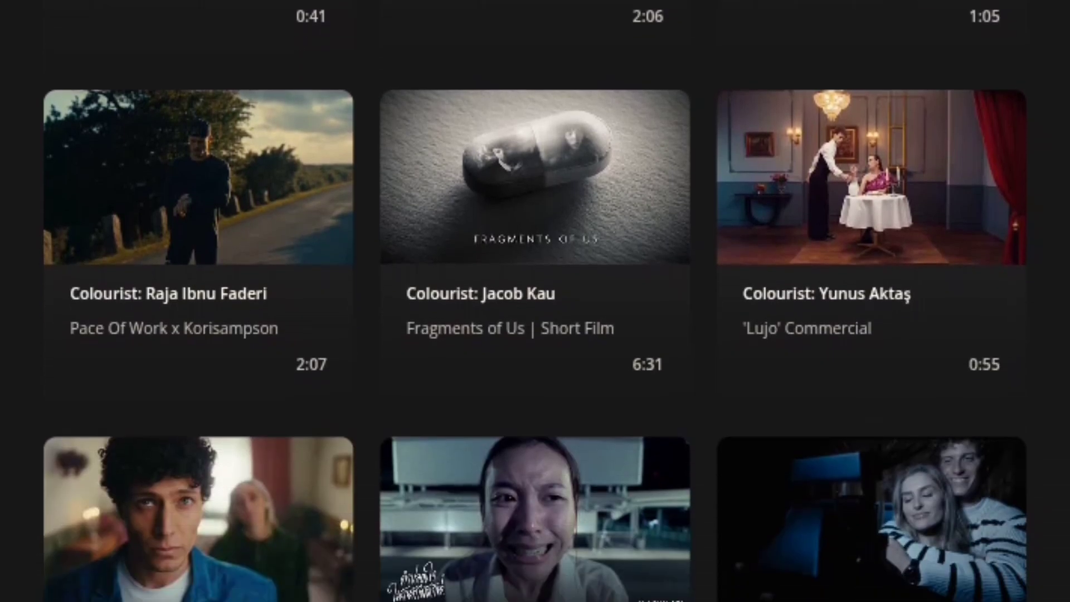
{"action": "scroll", "coordinate": [535, 300], "scroll_direction": "down", "scroll_amount": 4}
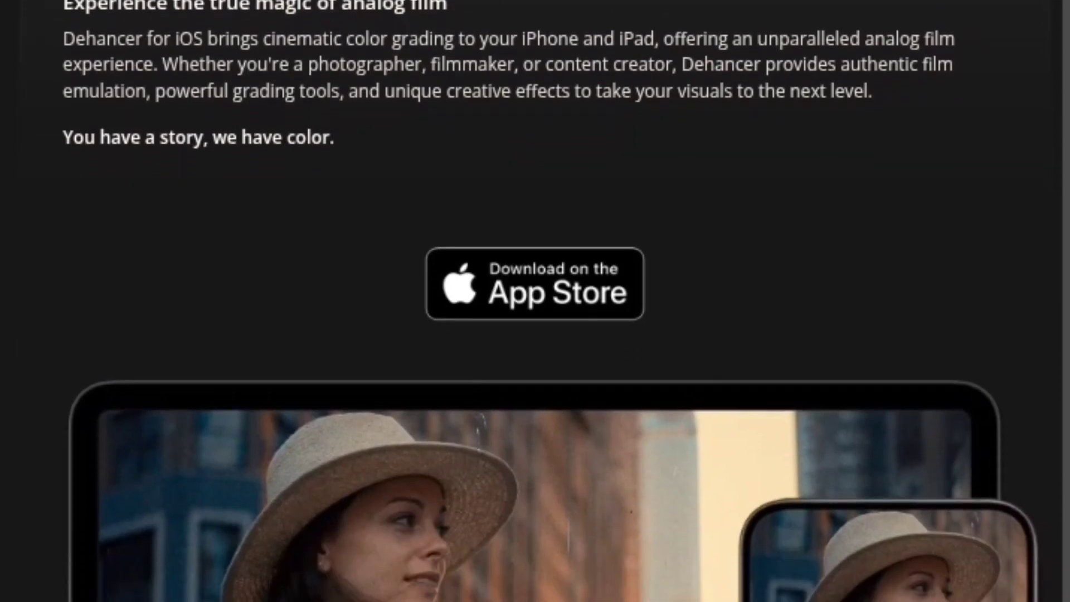
{"action": "scroll", "coordinate": [535, 301], "scroll_direction": "down", "scroll_amount": 10}
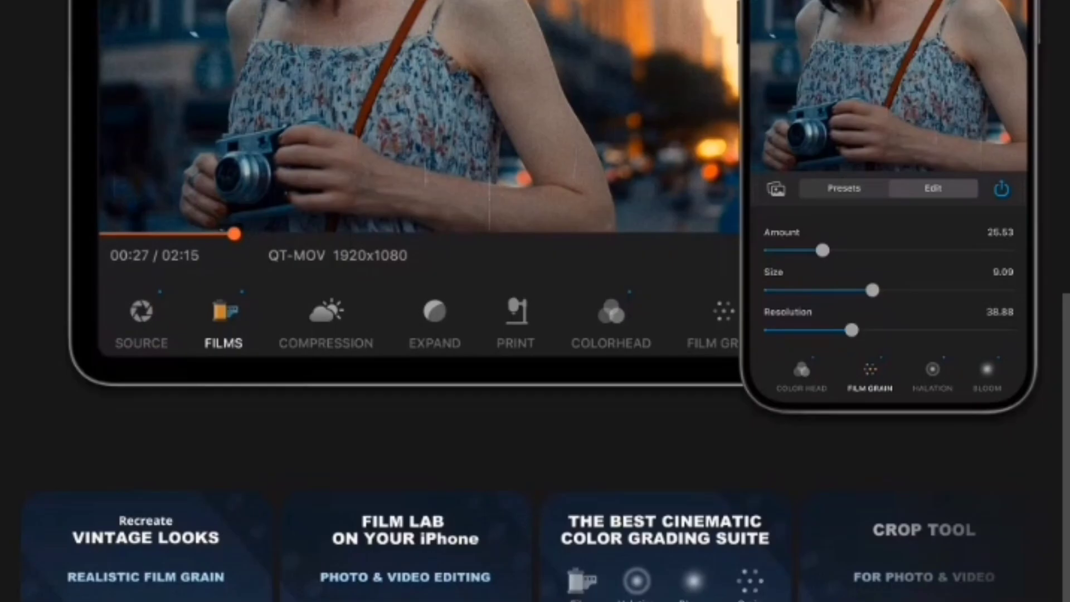
{"action": "scroll", "coordinate": [535, 301], "scroll_direction": "down", "scroll_amount": 5}
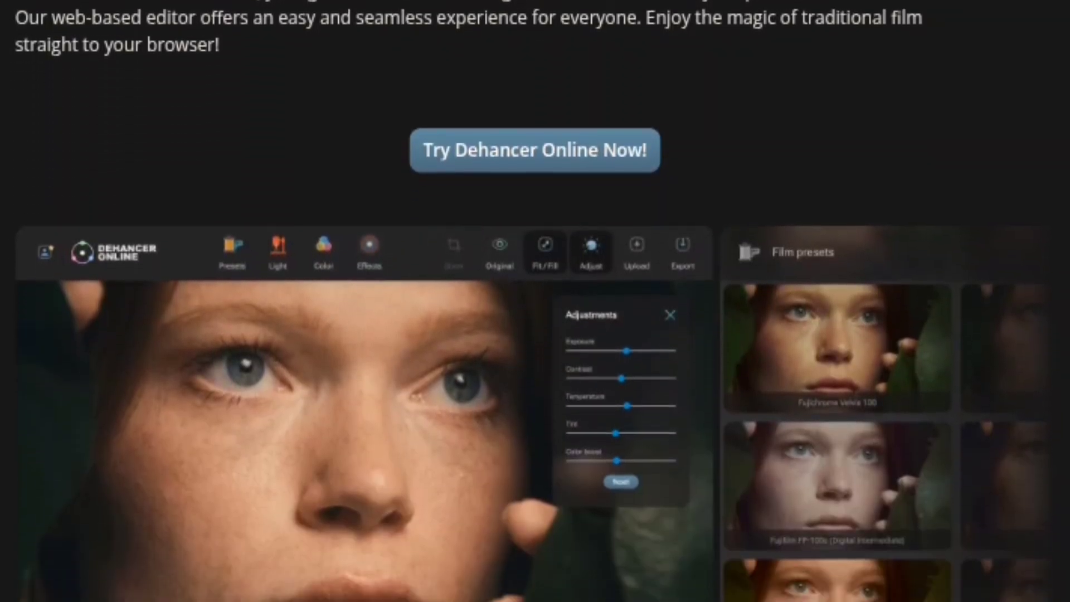
{"action": "scroll", "coordinate": [534, 301], "scroll_direction": "down", "scroll_amount": 3}
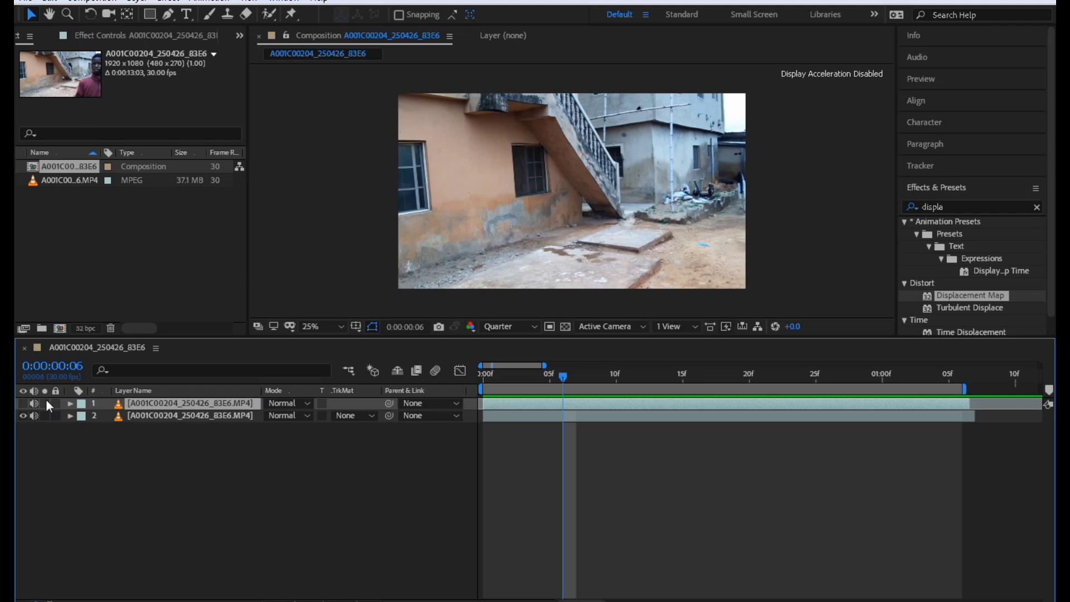
- Rename layer 1 to 'video' and the second footage layer to 'video background'
{"action": "right_click", "coordinate": [146, 401]}
{"action": "left_click", "coordinate": [200, 389]}
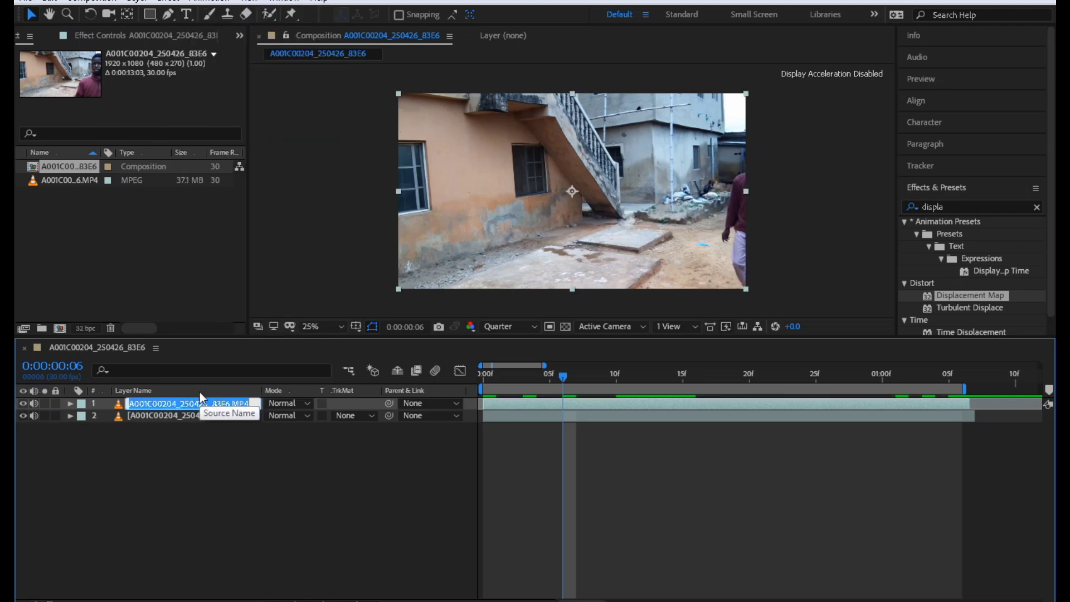
{"action": "type", "text": "video"}
{"action": "key", "text": "Return"}
{"action": "left_click", "coordinate": [179, 413]}
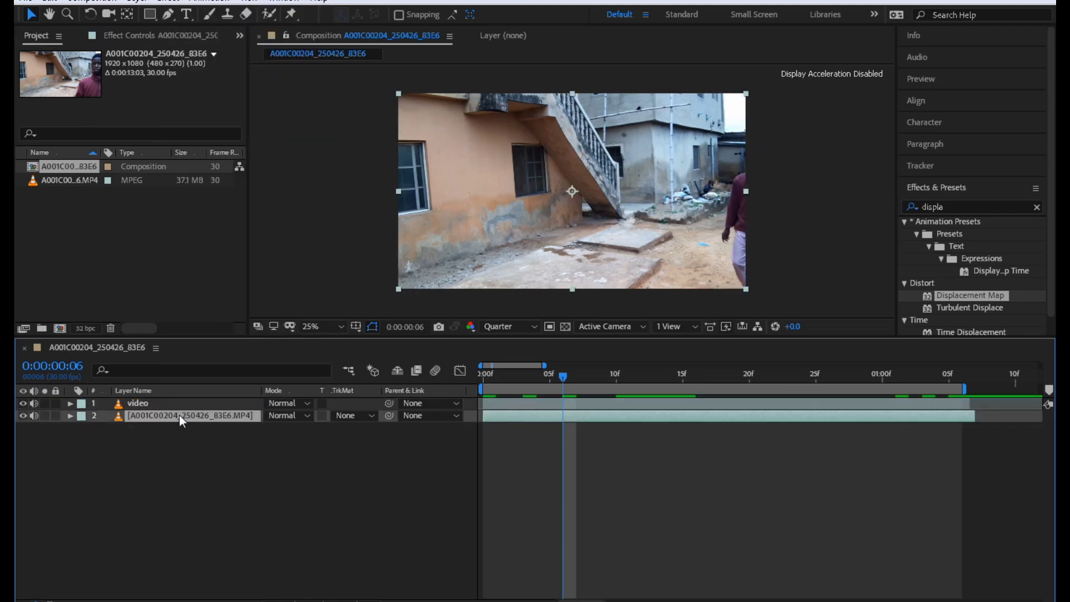
{"action": "right_click", "coordinate": [179, 413]}
{"action": "left_click", "coordinate": [211, 405]}
{"action": "type", "text": "video background"}
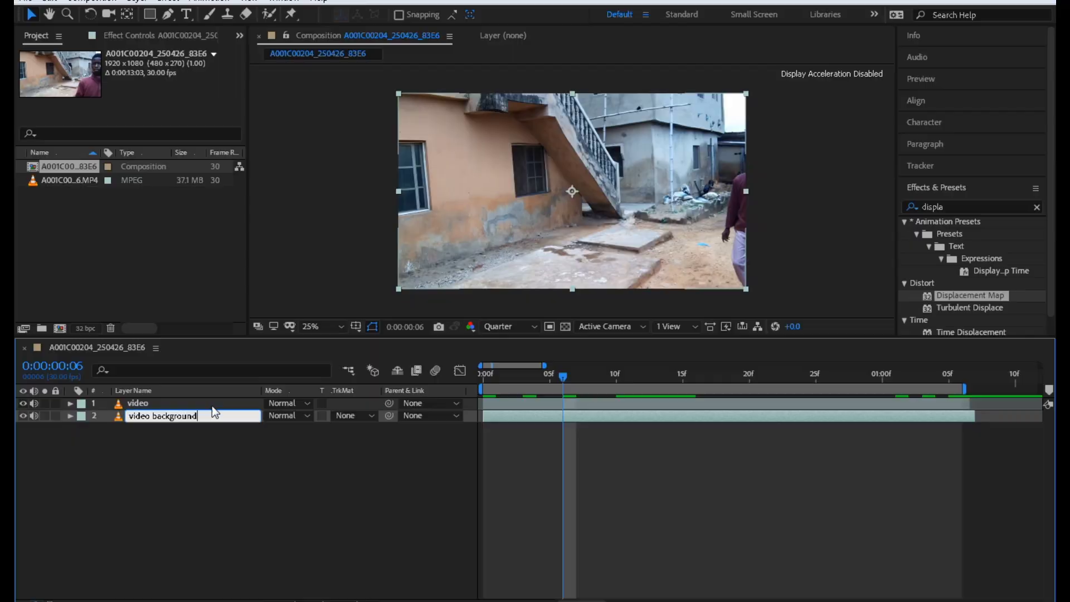
{"action": "key", "text": "Return"}
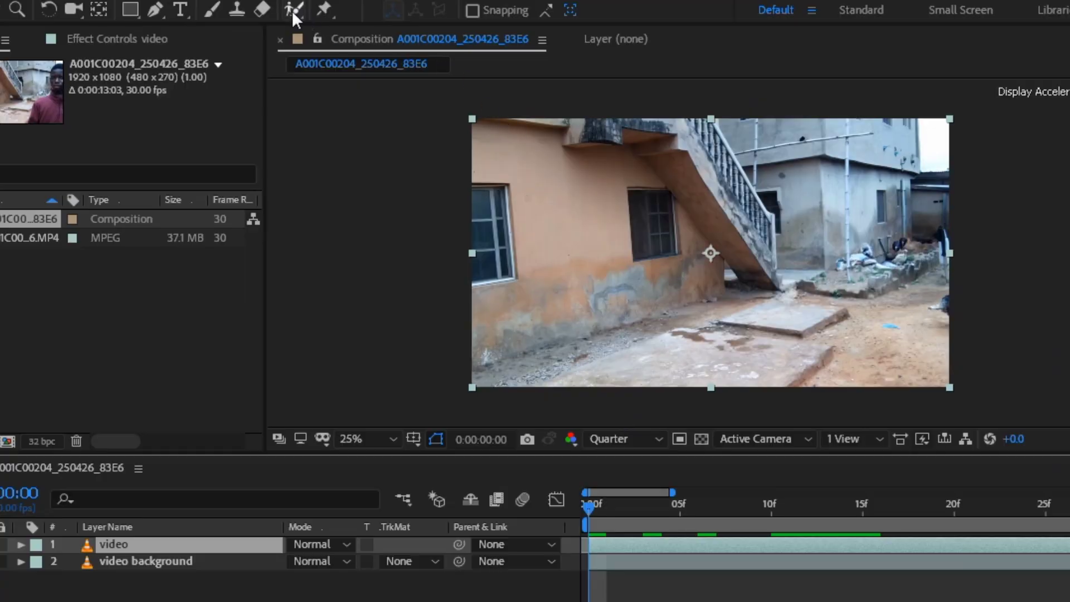
- Roto Brush the walking person on the video layer and propagate the matte through the clip
{"action": "left_click", "coordinate": [292, 10]}
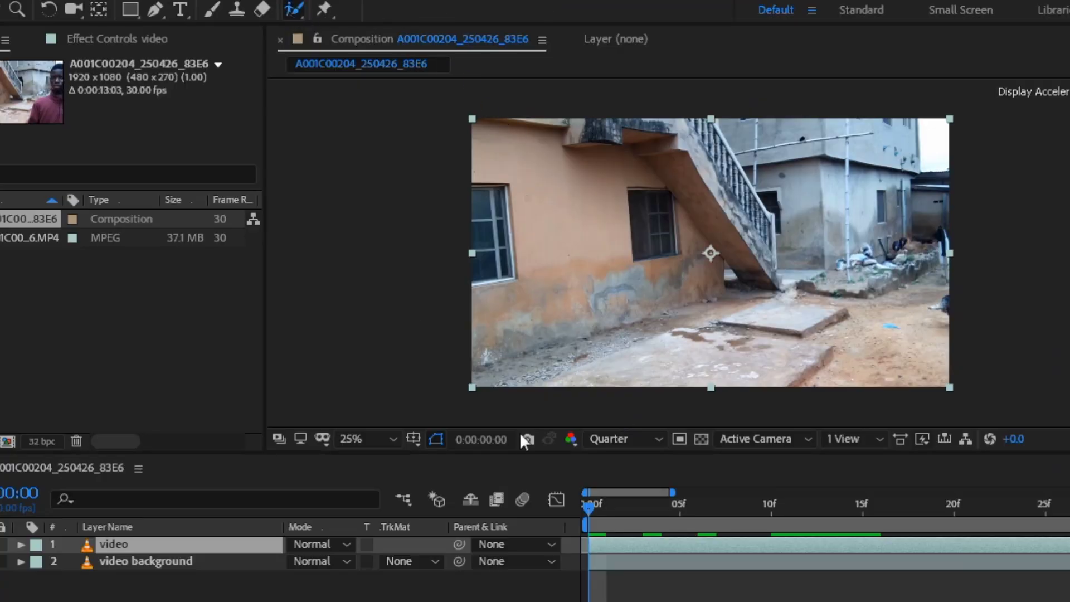
{"action": "double_click", "coordinate": [663, 546]}
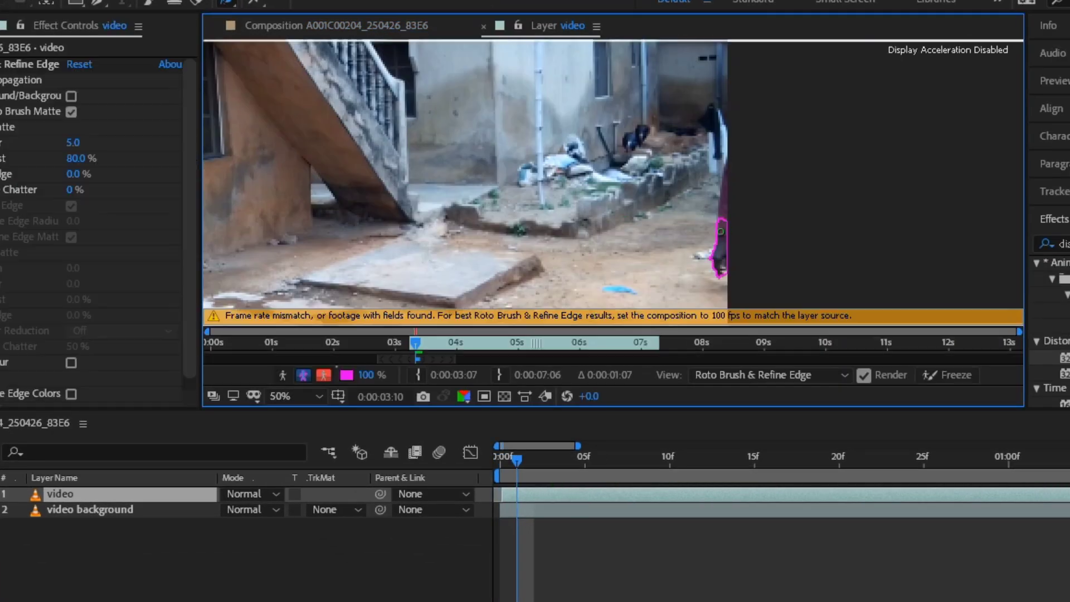
{"action": "key", "text": "space"}
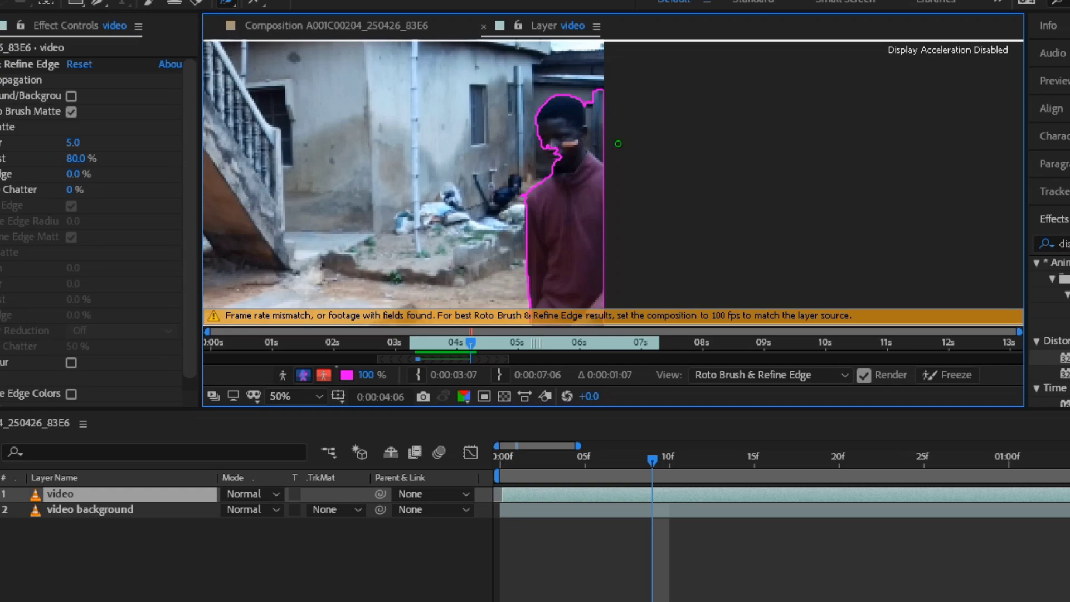
{"action": "key", "text": "comma"}
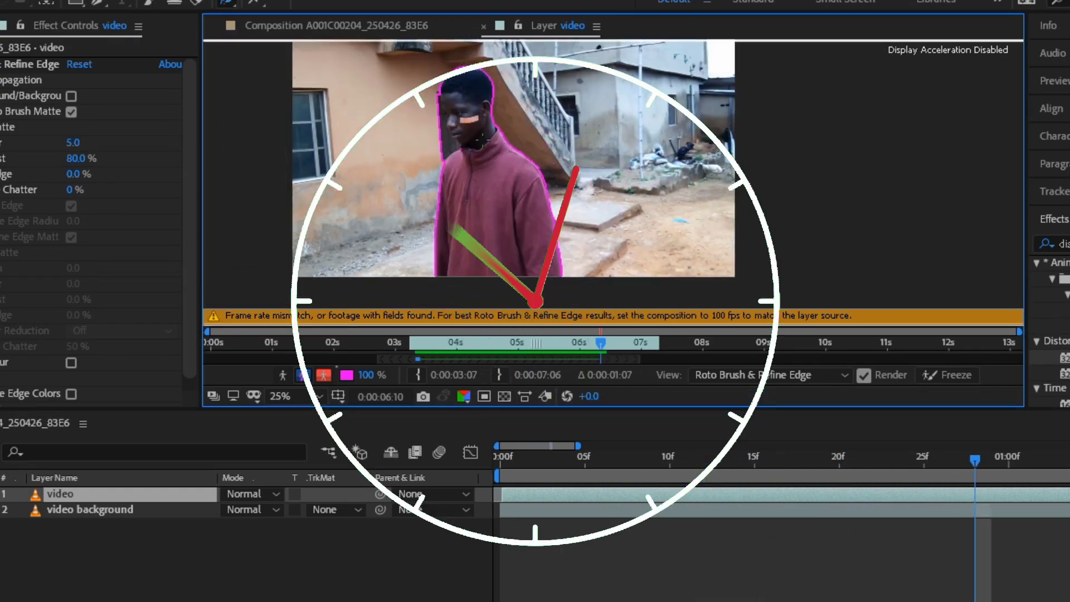
- Pre-compose the roto-matted video layer into 'video Comp 1', moving all attributes into it
{"action": "left_click", "coordinate": [323, 374]}
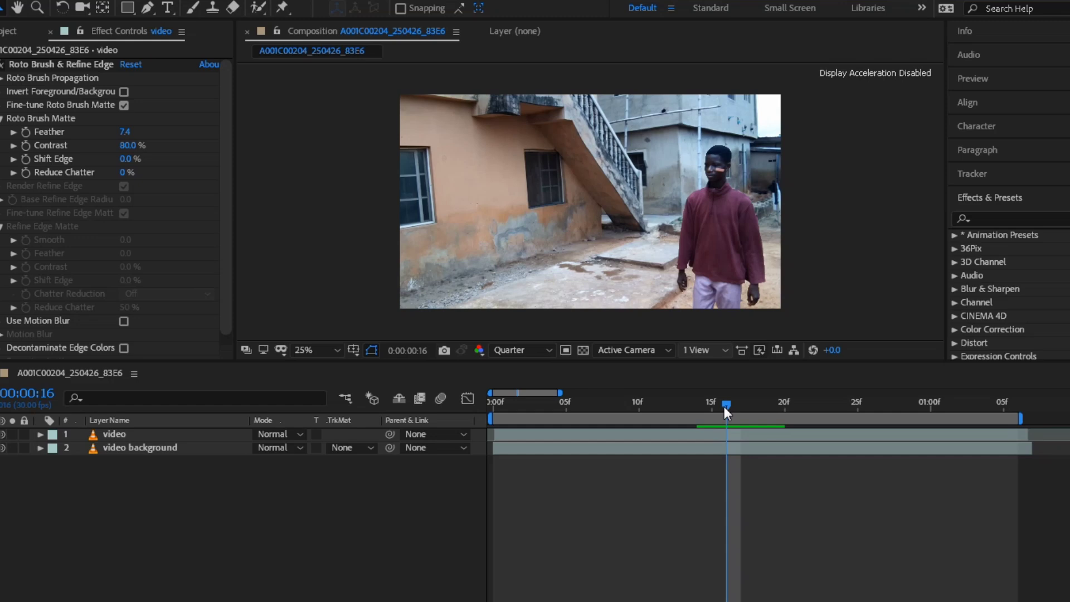
{"action": "mouse_move", "coordinate": [724, 407]}
{"action": "left_mouse_down"}
{"action": "mouse_move", "coordinate": [738, 406]}
{"action": "mouse_move", "coordinate": [725, 408]}
{"action": "left_mouse_up"}
{"action": "left_click", "coordinate": [155, 433]}
{"action": "right_click", "coordinate": [152, 432]}
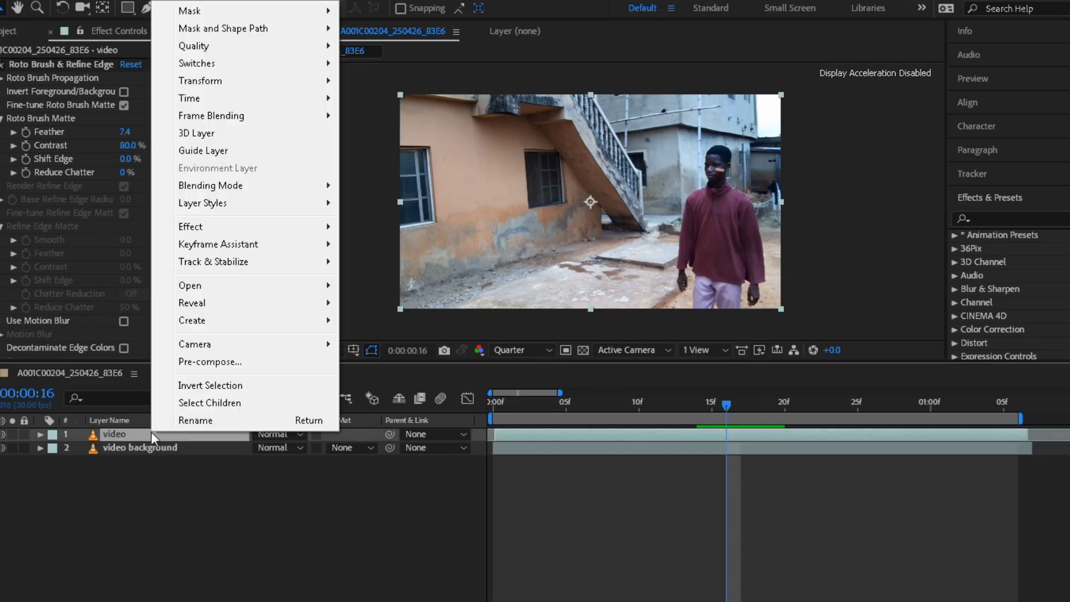
{"action": "left_click", "coordinate": [210, 362]}
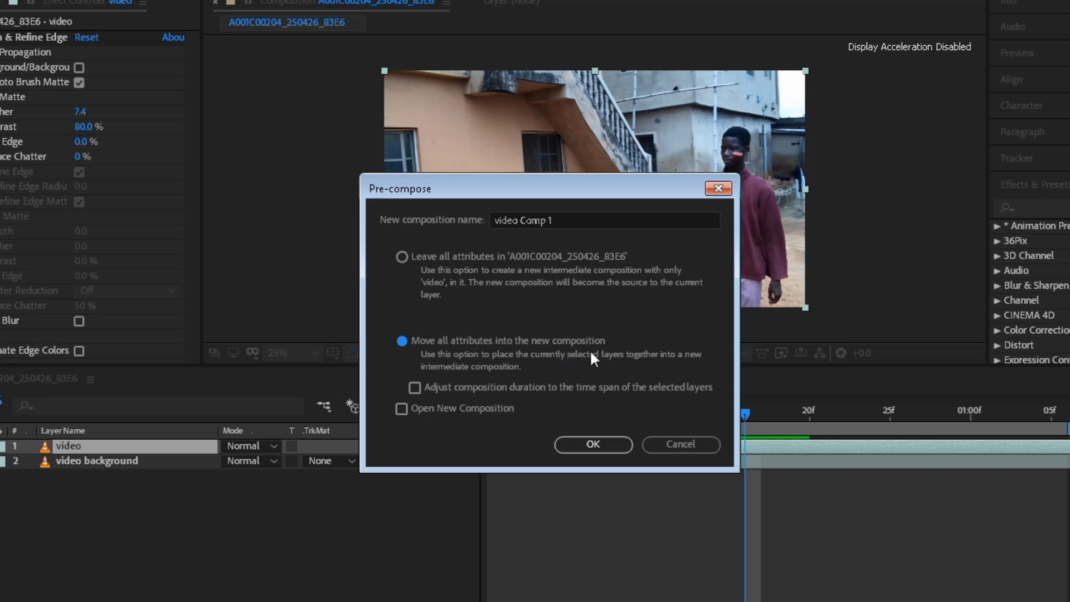
{"action": "left_click", "coordinate": [591, 444]}
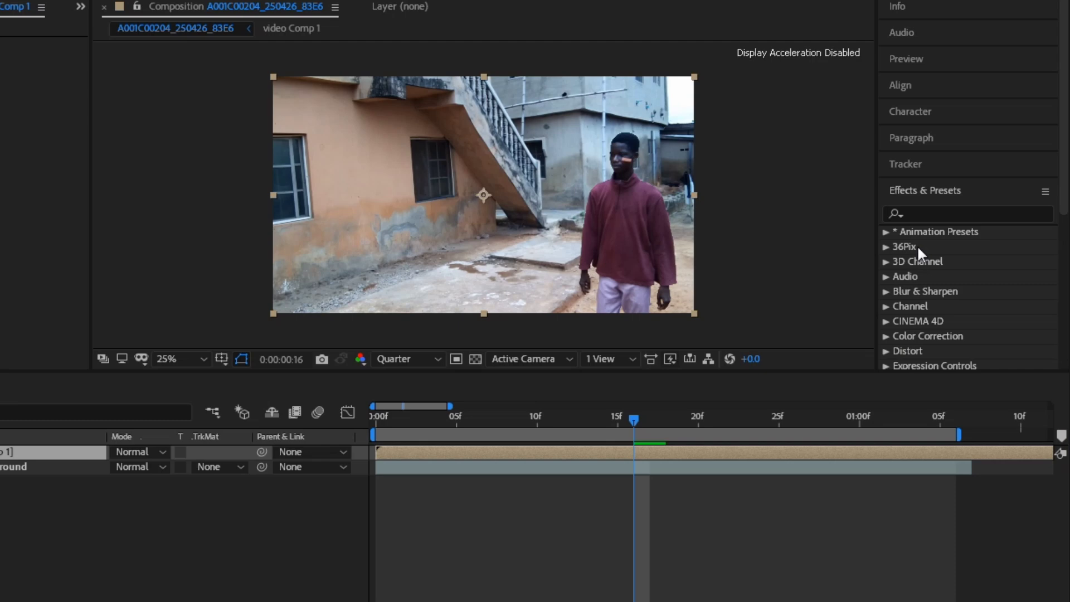
- Apply Displacement Map to 'video background' with video Comp 1 as the map layer
{"action": "left_click", "coordinate": [918, 215]}
{"action": "type", "text": "displ"}
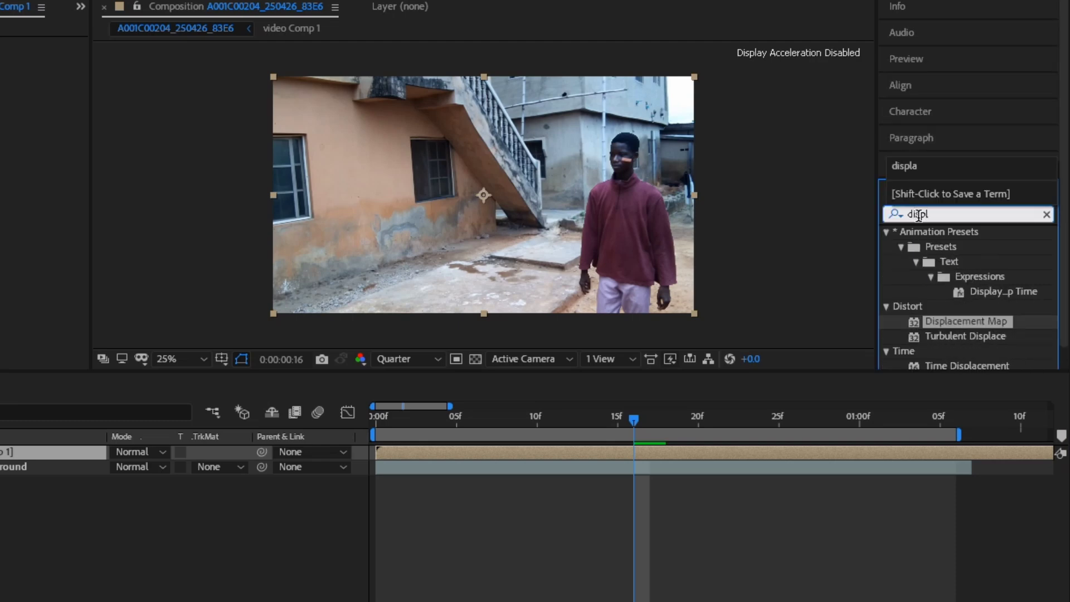
{"action": "type", "text": "acement"}
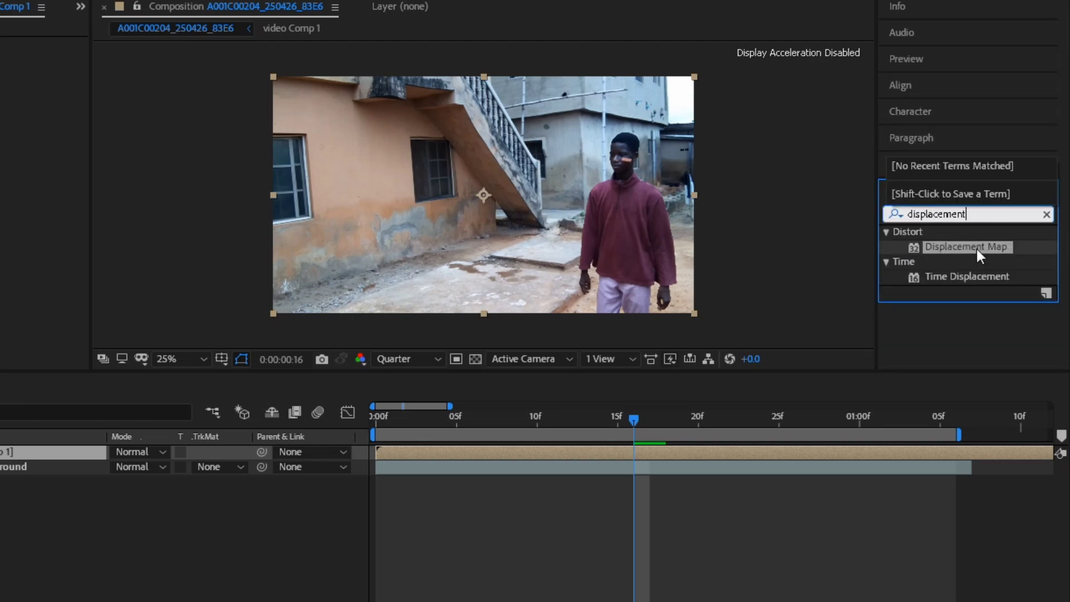
{"action": "left_click_drag", "start_coordinate": [979, 256], "coordinate": [478, 463]}
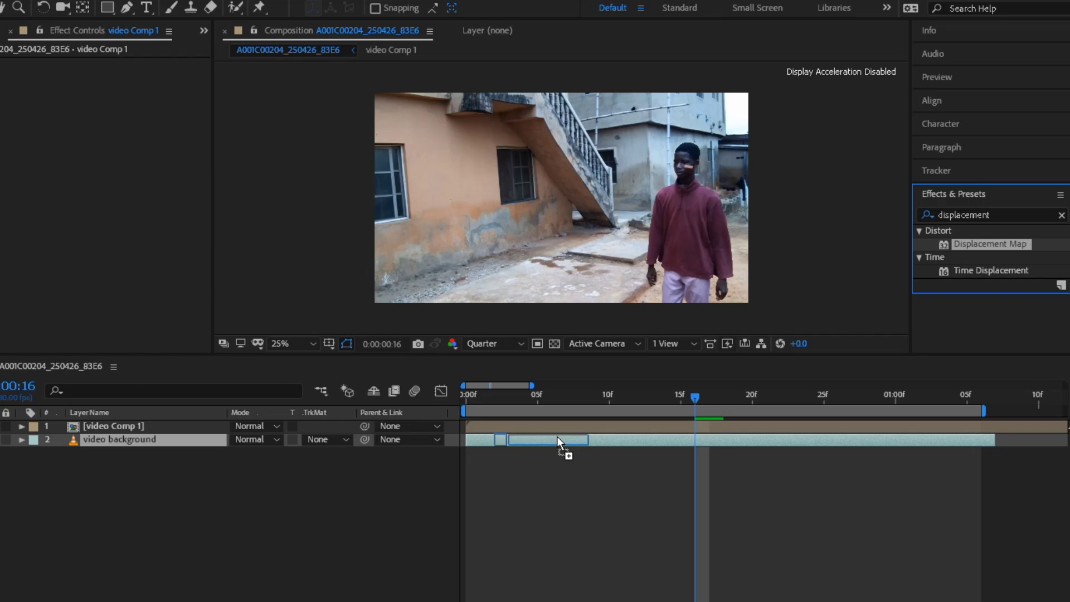
{"action": "left_click_drag", "start_coordinate": [557, 435], "coordinate": [557, 436]}
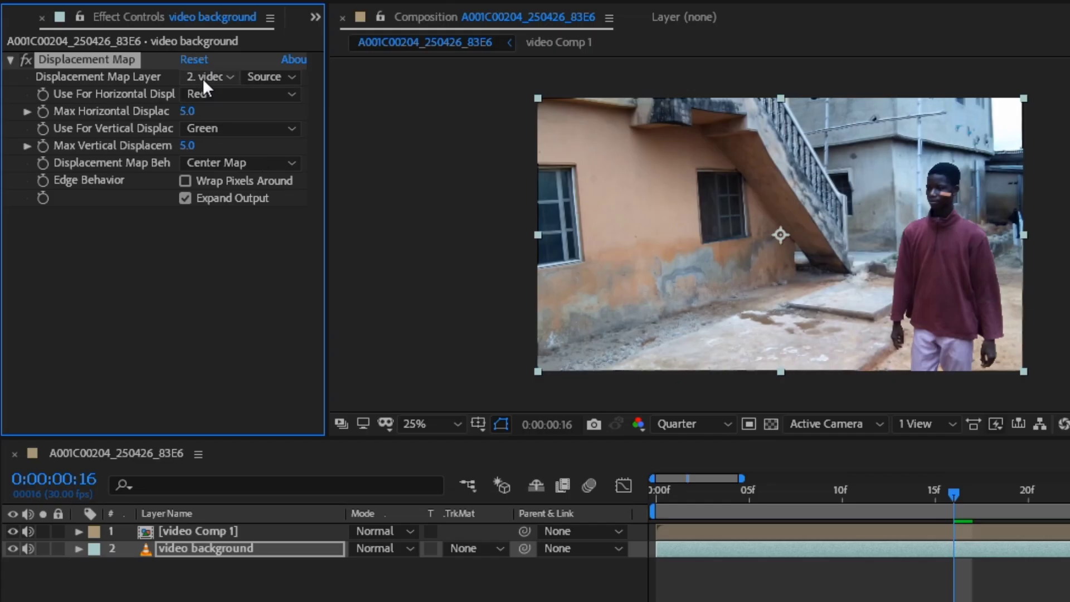
{"action": "left_click", "coordinate": [119, 76]}
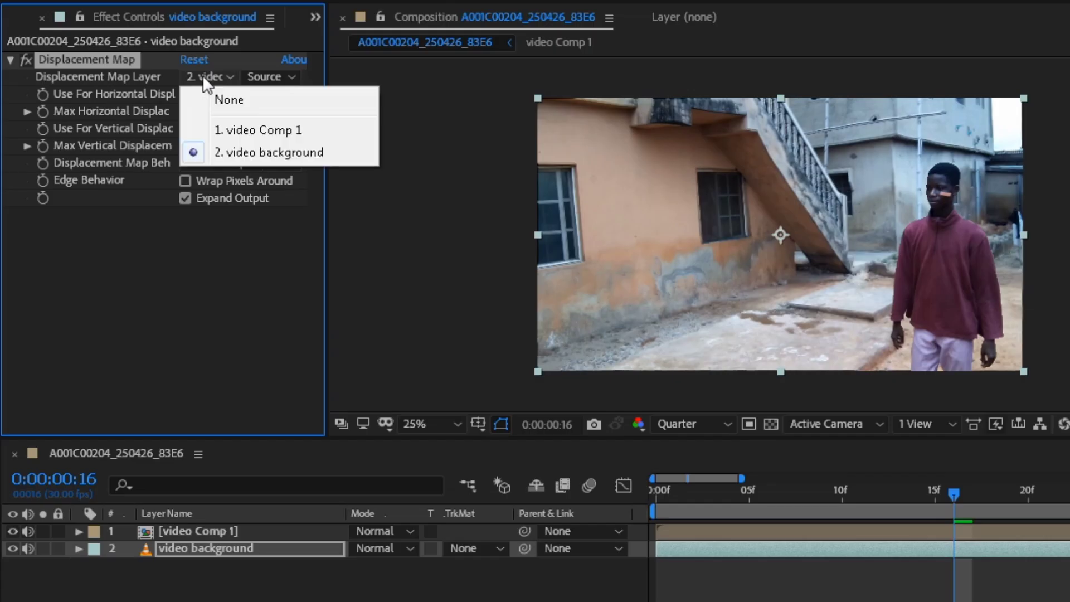
{"action": "left_click", "coordinate": [209, 130]}
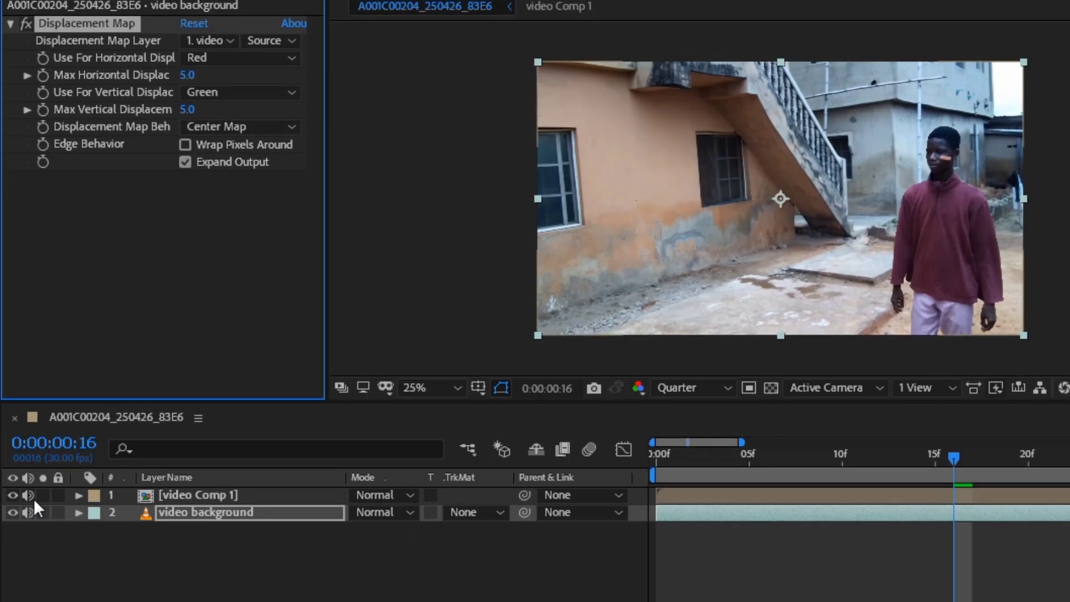
- Hide the nested video Comp 1 layer and raise Max Horizontal Displacement to 63
{"action": "left_click", "coordinate": [12, 531]}
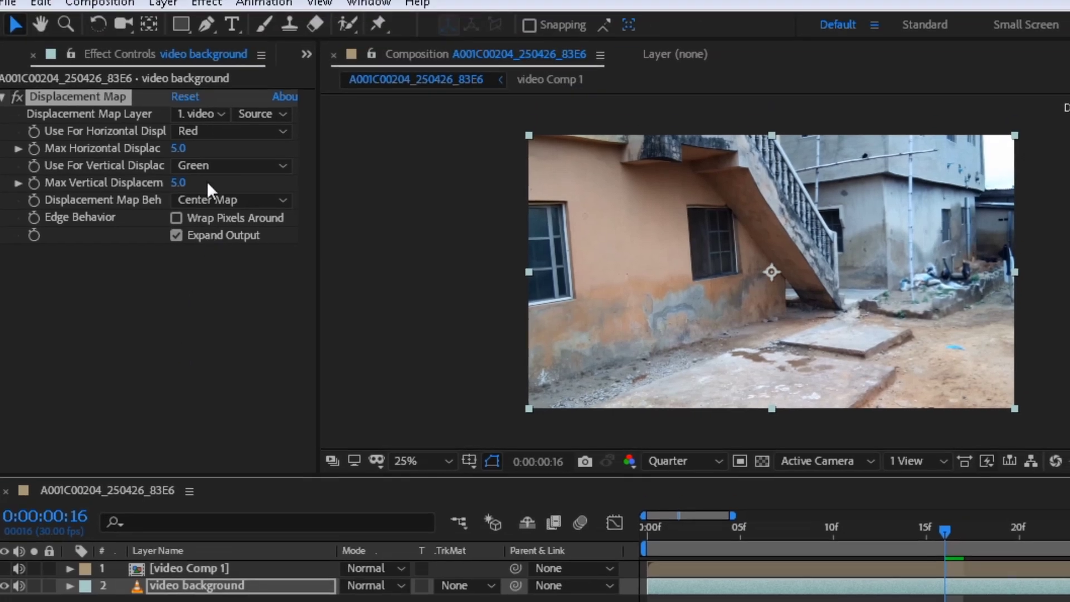
{"action": "left_click_drag", "start_coordinate": [188, 55], "coordinate": [220, 56]}
{"action": "scroll", "coordinate": [694, 165], "scroll_direction": "up", "scroll_amount": 2}
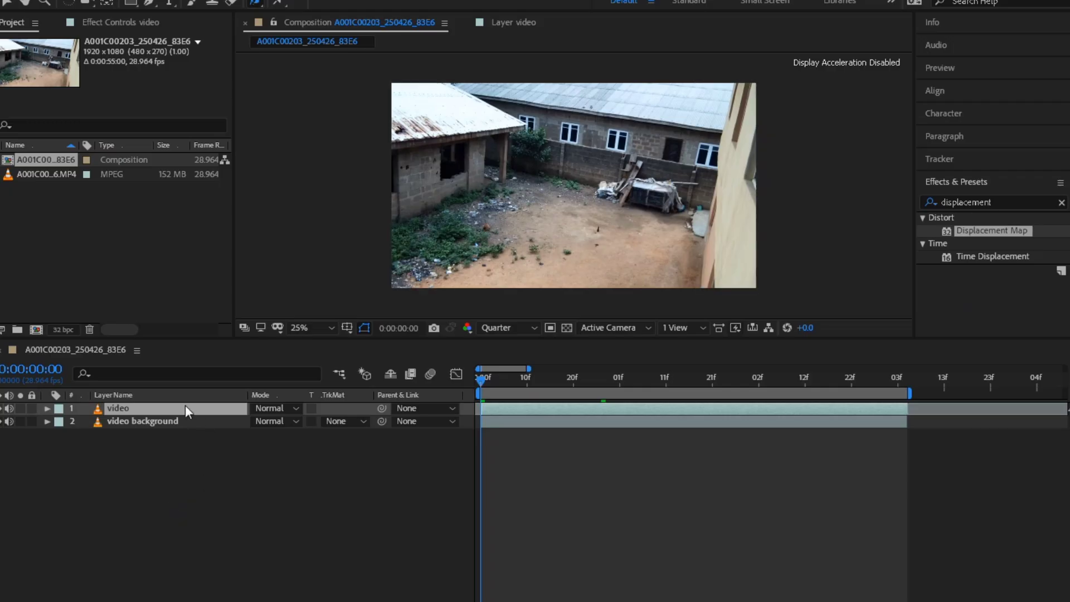
- In the second comp, pre-compose the video 2 layer into 'video 2 Comp 1'
{"action": "double_click", "coordinate": [184, 408]}
{"action": "left_click", "coordinate": [624, 380]}
{"action": "left_click_drag", "start_coordinate": [626, 380], "coordinate": [643, 380]}
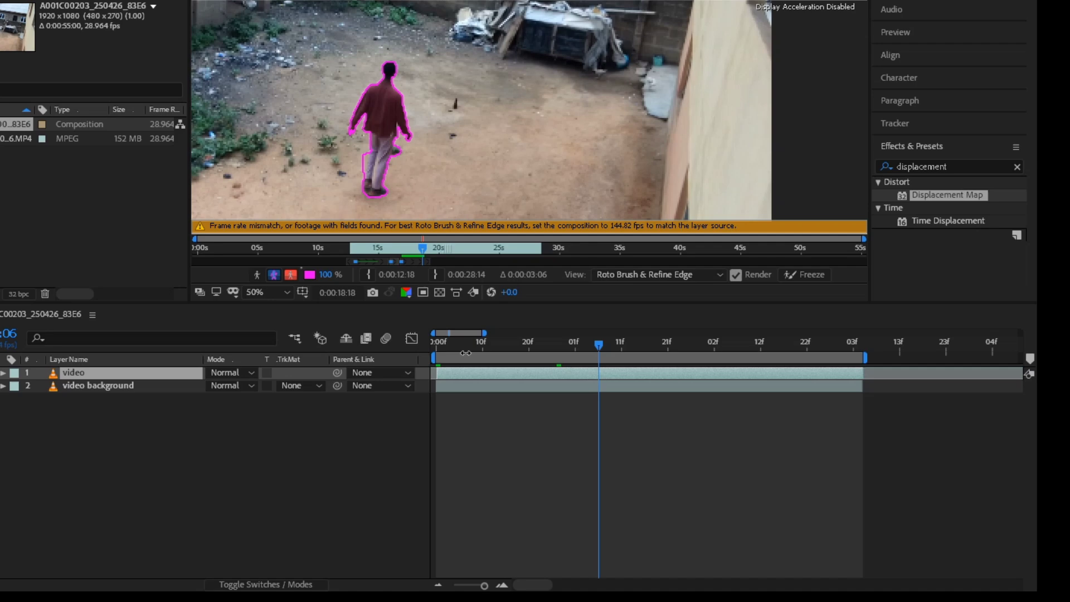
{"action": "left_click_drag", "start_coordinate": [599, 345], "coordinate": [610, 345]}
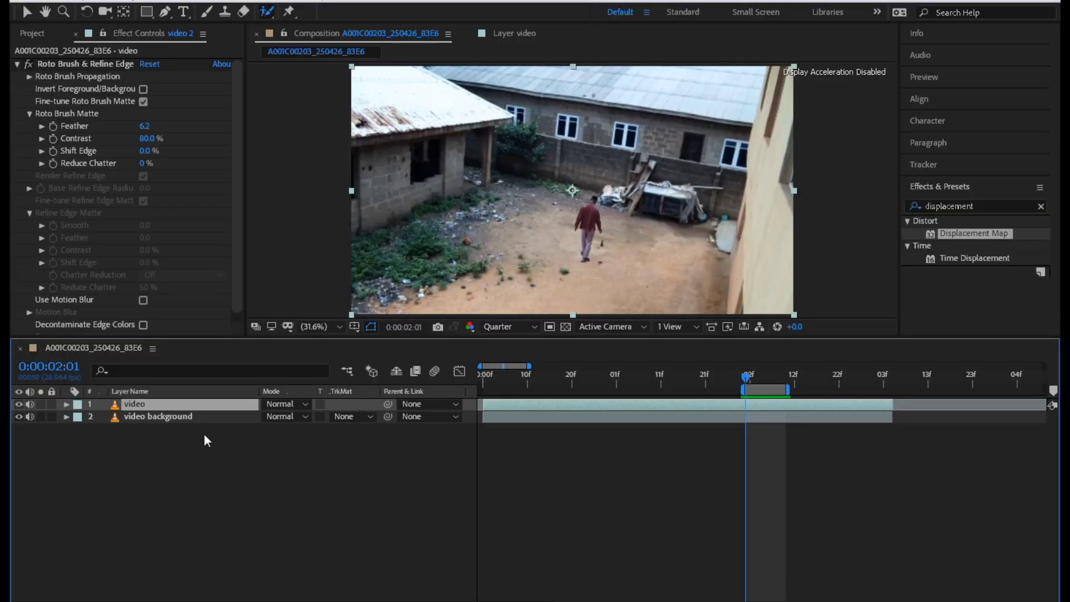
{"action": "right_click", "coordinate": [155, 406]}
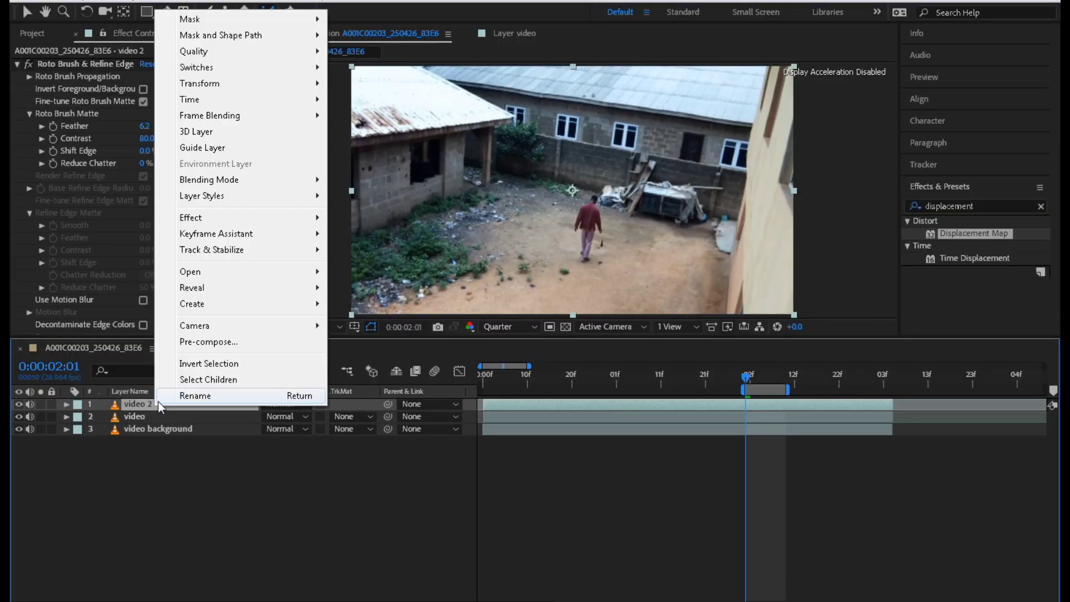
{"action": "left_click", "coordinate": [209, 342]}
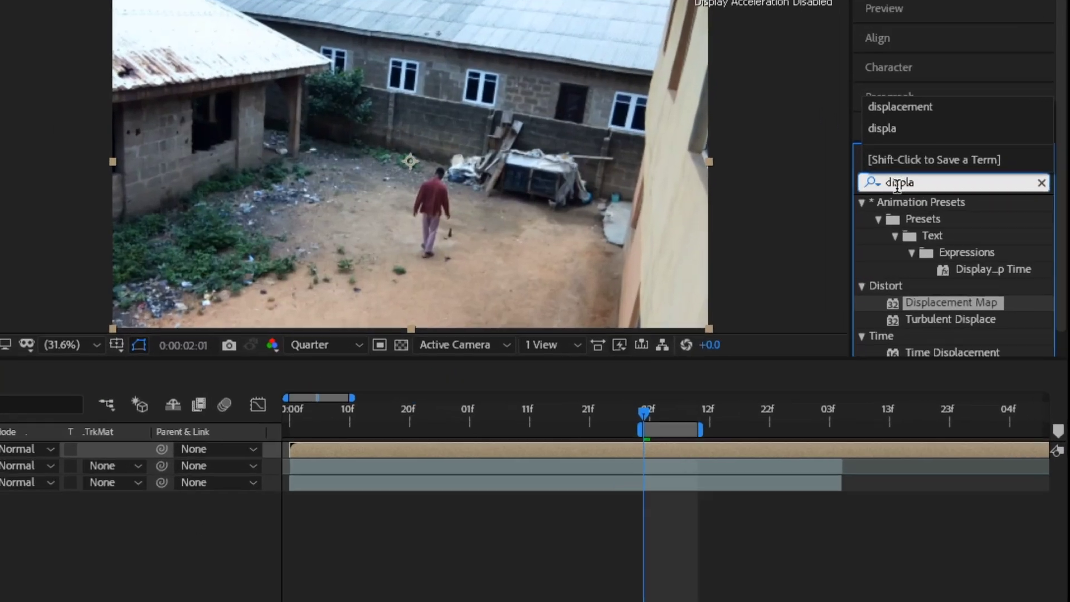
- Displace video background by video 2 Comp 1, hide the original video layer, and set Max Horizontal to 32
{"action": "left_click_drag", "start_coordinate": [950, 302], "coordinate": [224, 454]}
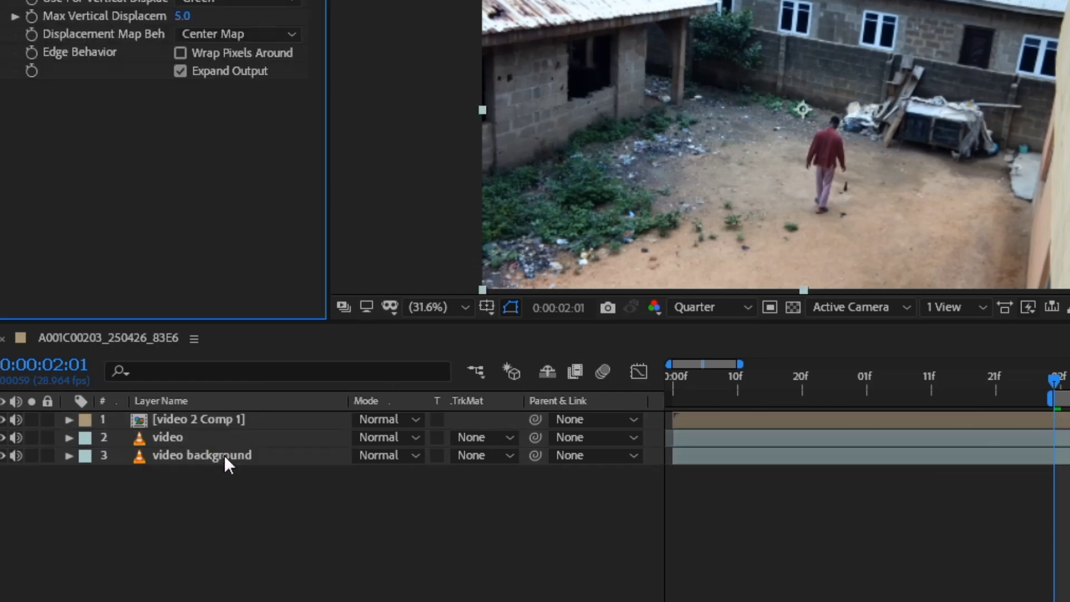
{"action": "left_click", "coordinate": [224, 454]}
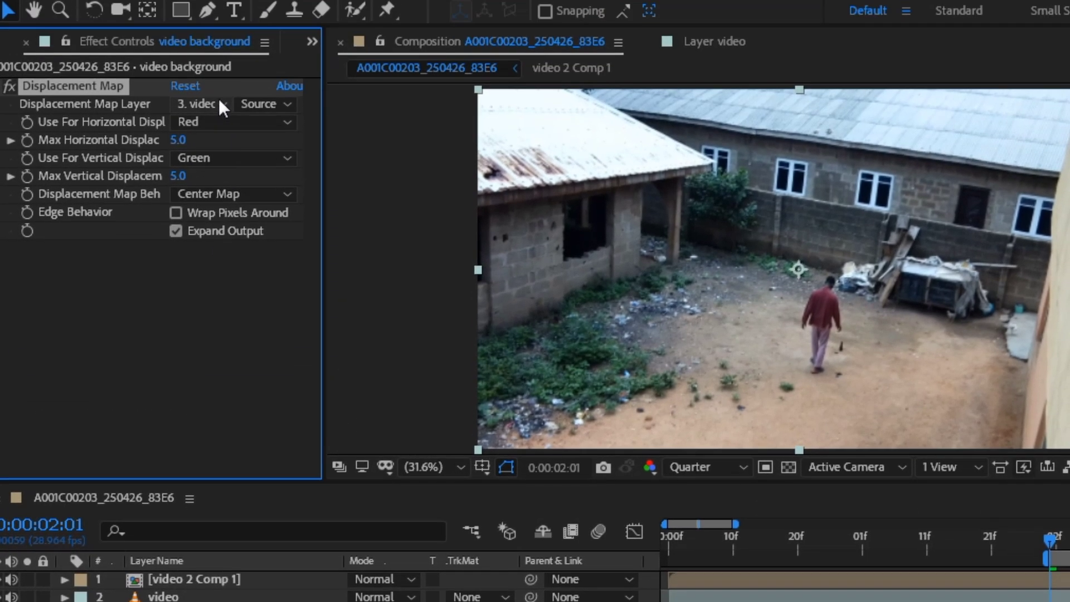
{"action": "left_click", "coordinate": [219, 48]}
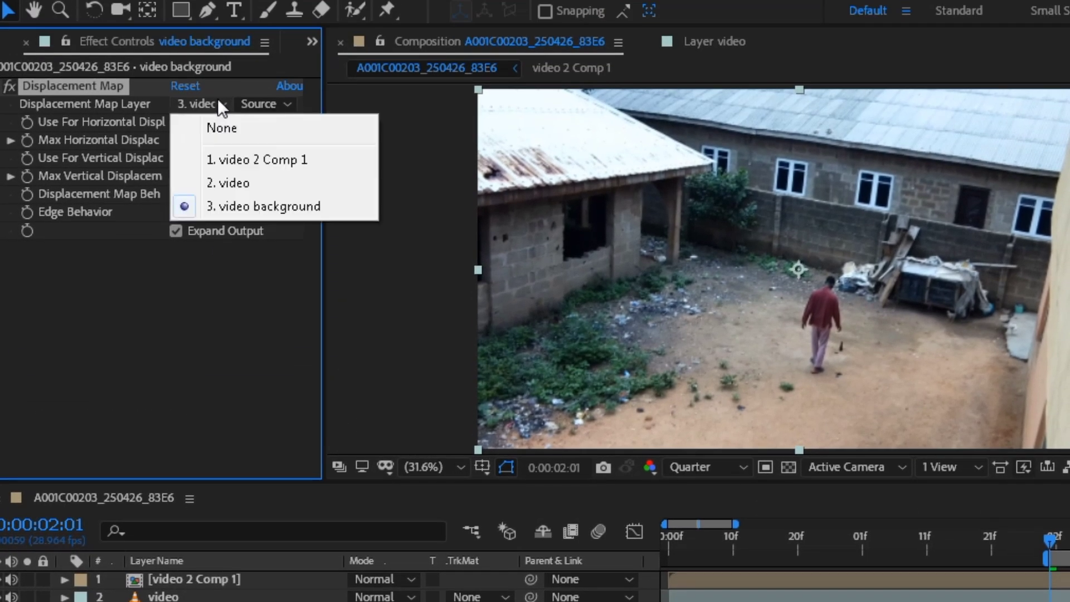
{"action": "left_click", "coordinate": [221, 158]}
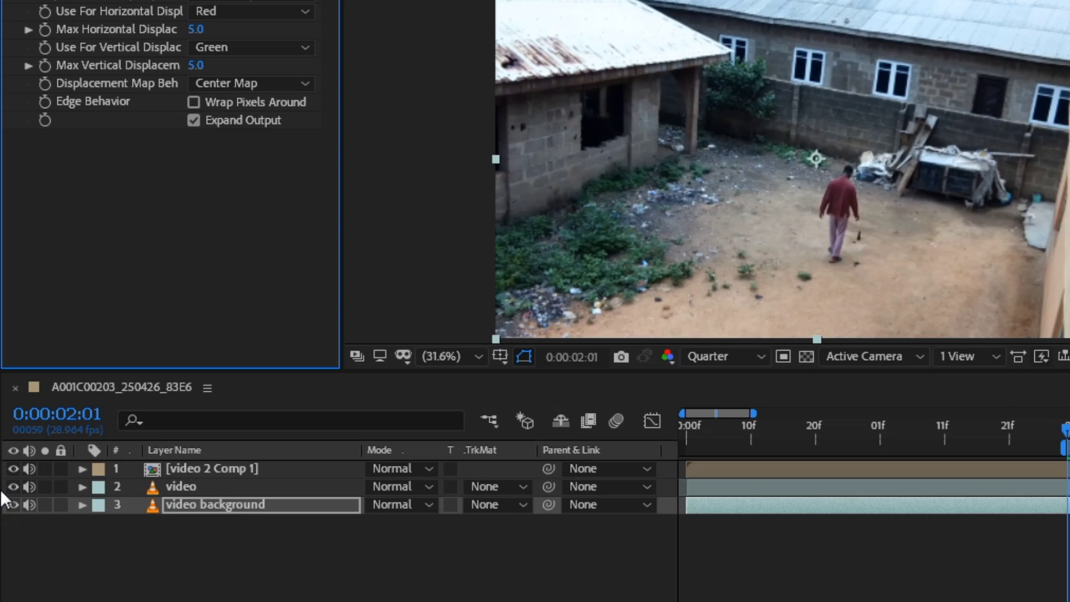
{"action": "left_click", "coordinate": [11, 483]}
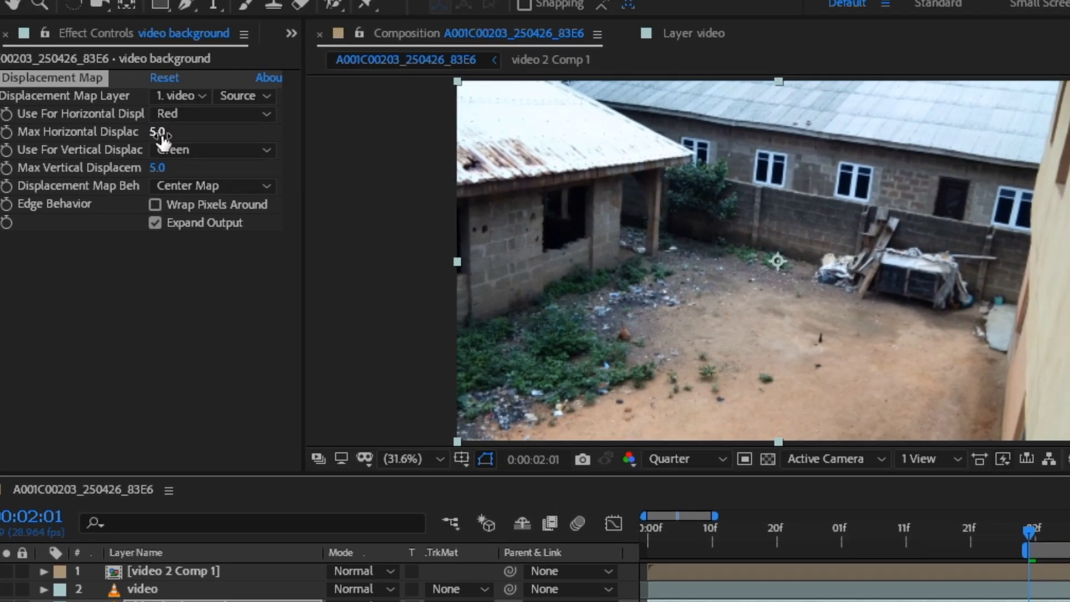
{"action": "left_click_drag", "start_coordinate": [161, 134], "coordinate": [184, 130]}
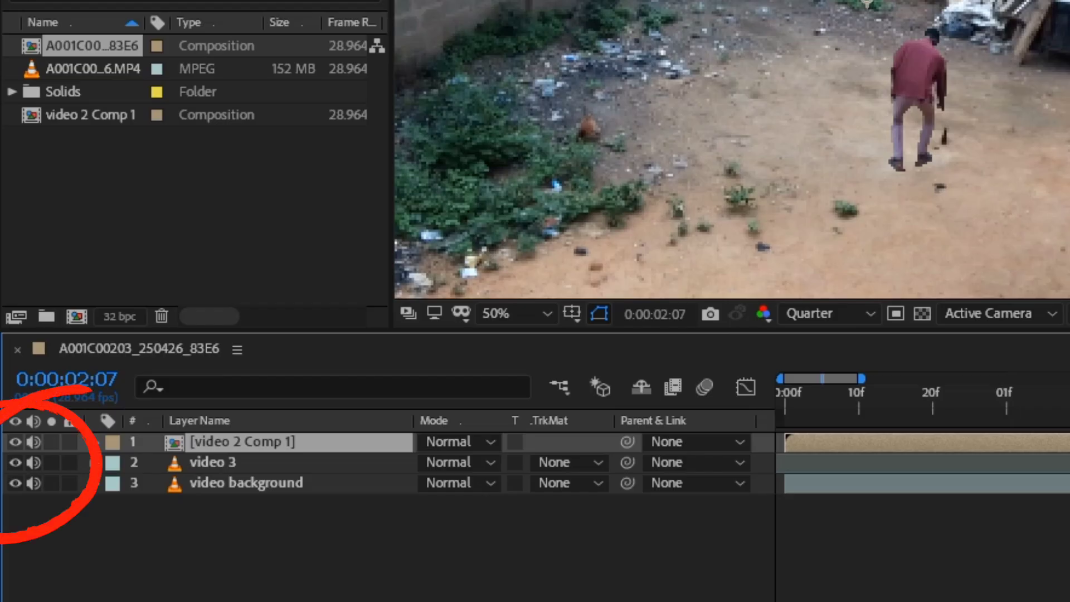
- Reveal the precomp's Mask Path and set its first keyframe at 02:08
{"action": "left_click", "coordinate": [310, 441]}
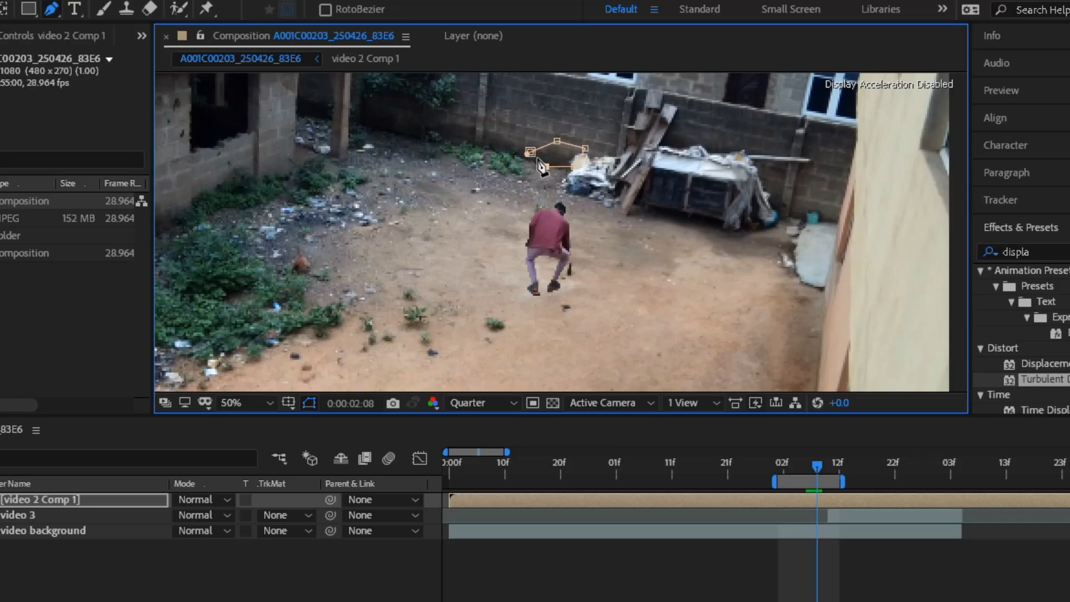
{"action": "left_click", "coordinate": [530, 151]}
{"action": "scroll", "coordinate": [540, 164], "scroll_direction": "up", "scroll_amount": 2}
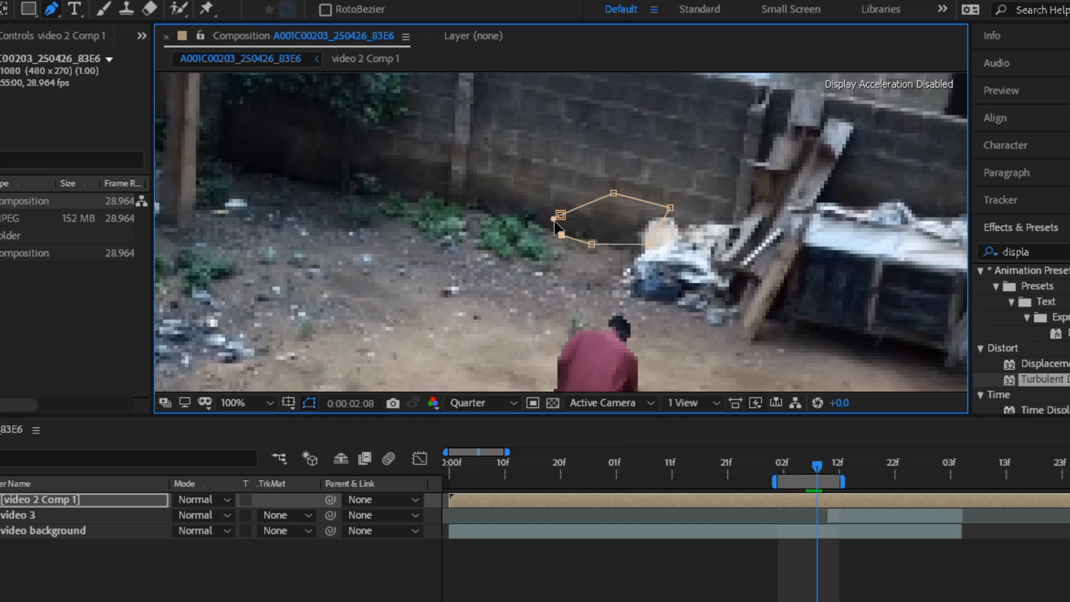
{"action": "key", "text": "m"}
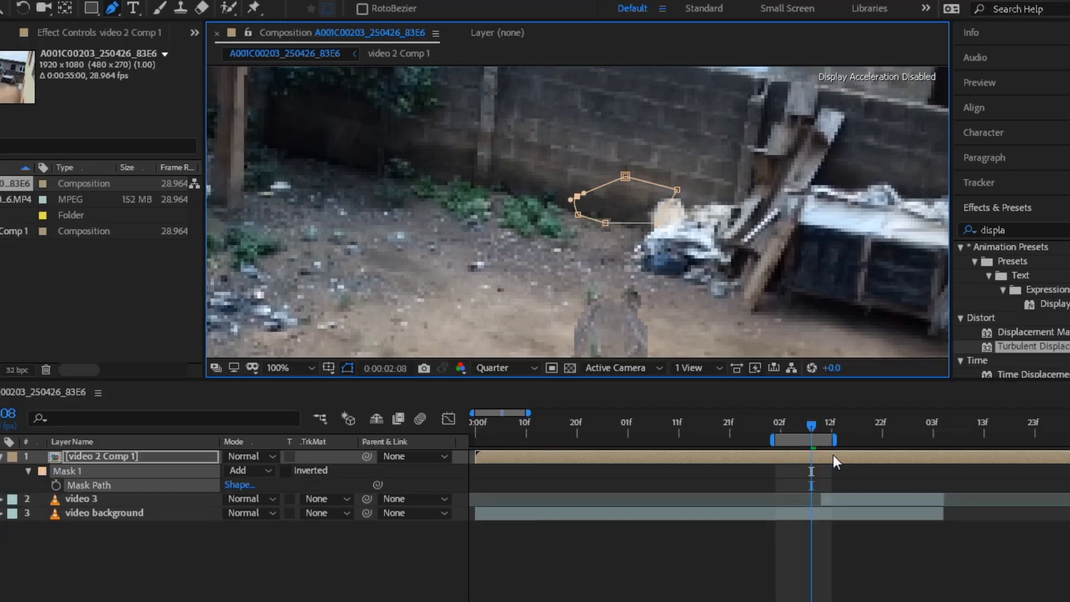
{"action": "left_click", "coordinate": [56, 484]}
- Reshape the mask on the neighbouring frame to follow the person and feather it to 26 pixels
{"action": "left_click_drag", "start_coordinate": [811, 423], "coordinate": [801, 425]}
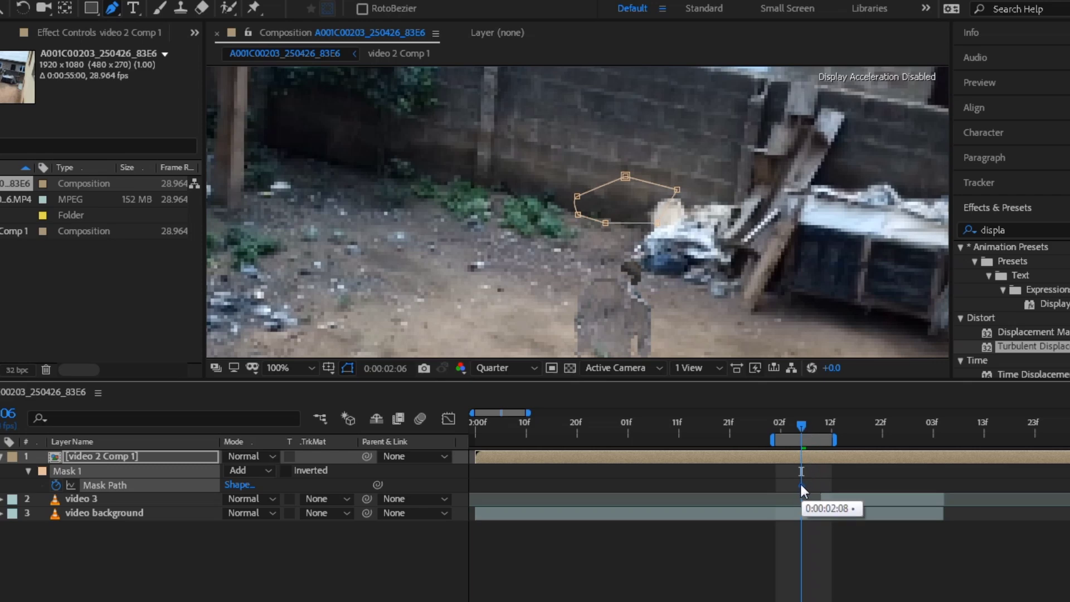
{"action": "left_click_drag", "start_coordinate": [798, 422], "coordinate": [815, 422]}
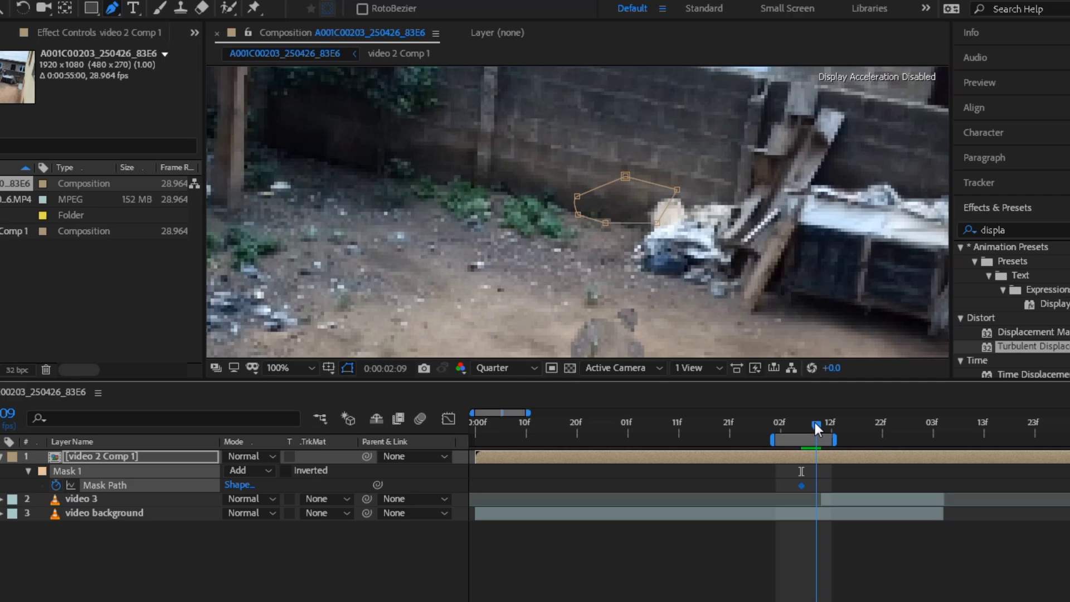
{"action": "left_click_drag", "start_coordinate": [683, 242], "coordinate": [690, 136]}
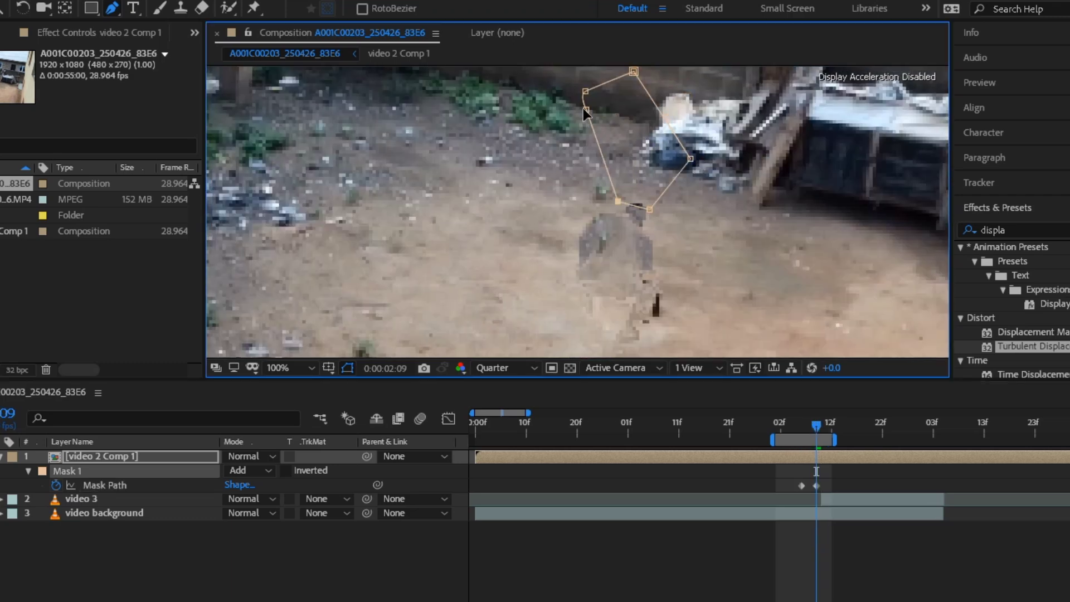
{"action": "key", "text": "ctrl+z"}
{"action": "scroll", "coordinate": [618, 231], "scroll_direction": "down", "scroll_amount": 3}
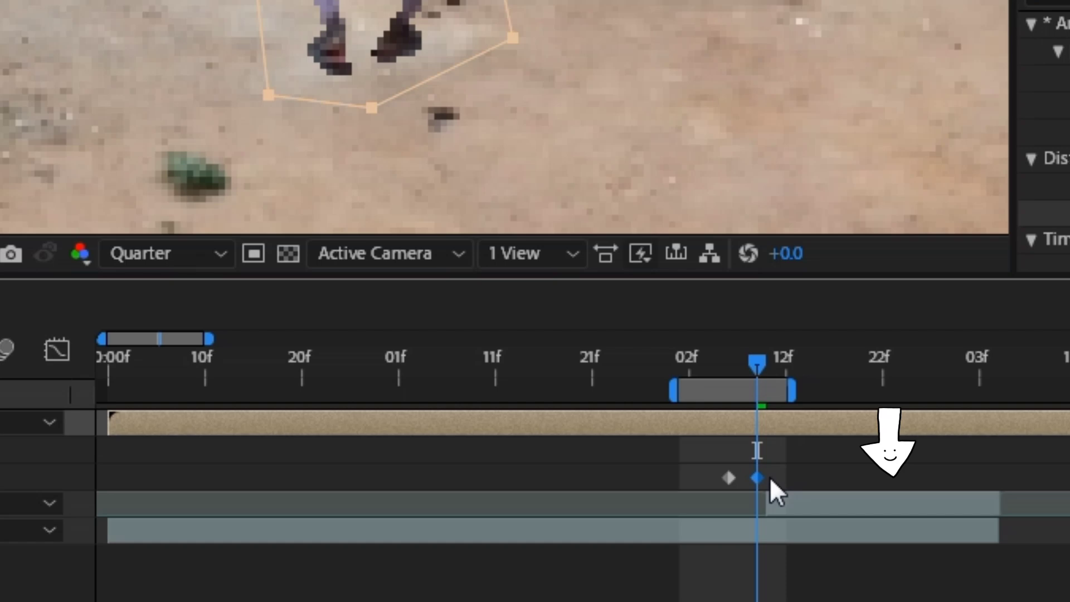
{"action": "left_click", "coordinate": [765, 477]}
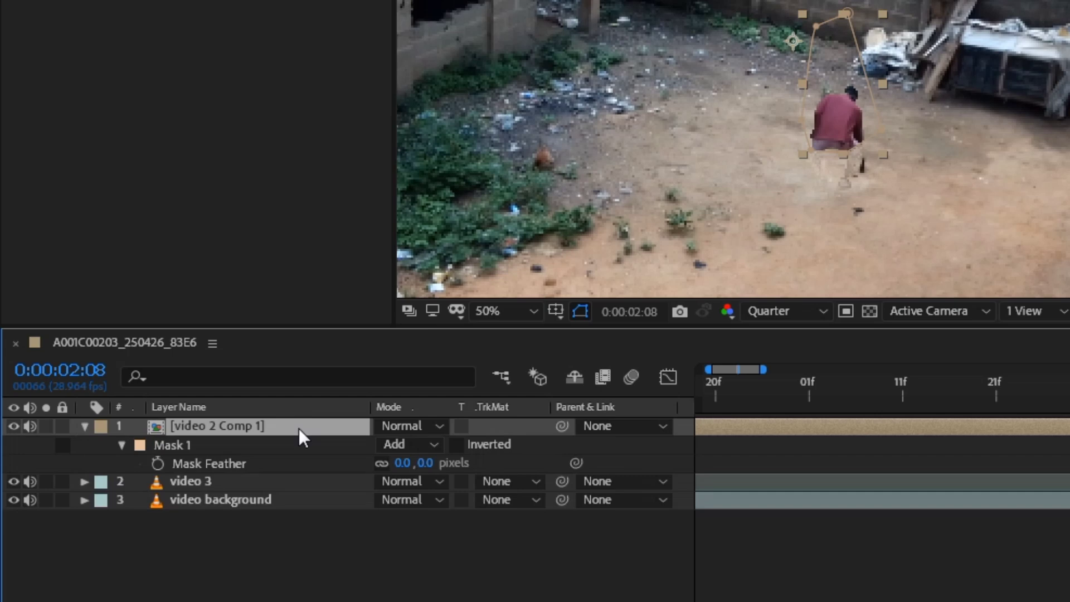
{"action": "left_click", "coordinate": [442, 464]}
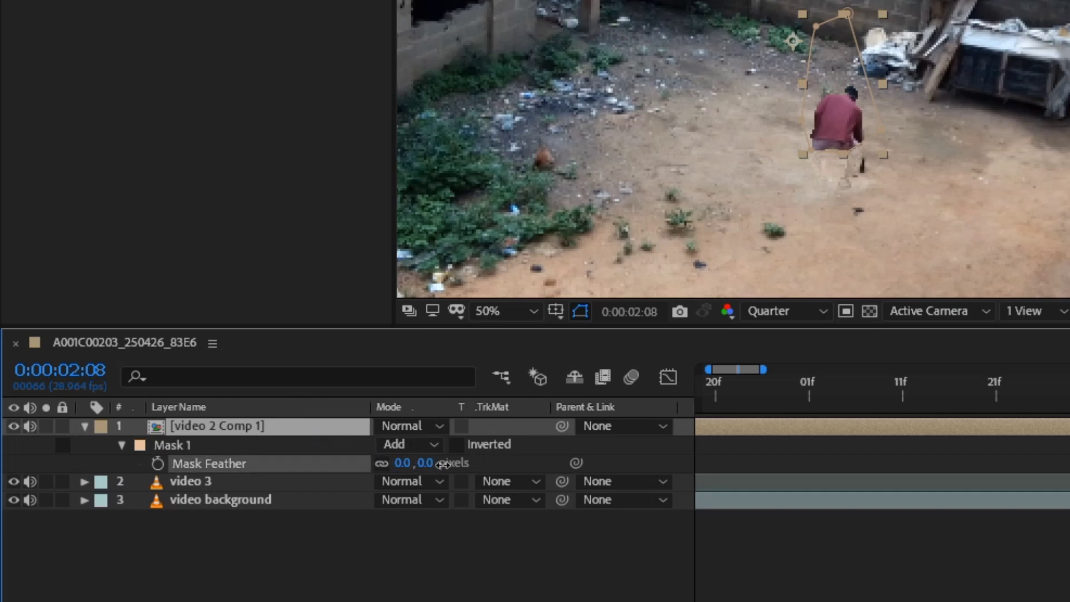
{"action": "left_click_drag", "start_coordinate": [446, 463], "coordinate": [467, 474]}
- Add a new black solid, Black Solid 3, to the composition
{"action": "right_click", "coordinate": [374, 574]}
{"action": "mouse_move", "coordinate": [421, 302]}
{"action": "left_click", "coordinate": [726, 360]}
{"action": "left_click", "coordinate": [860, 457]}
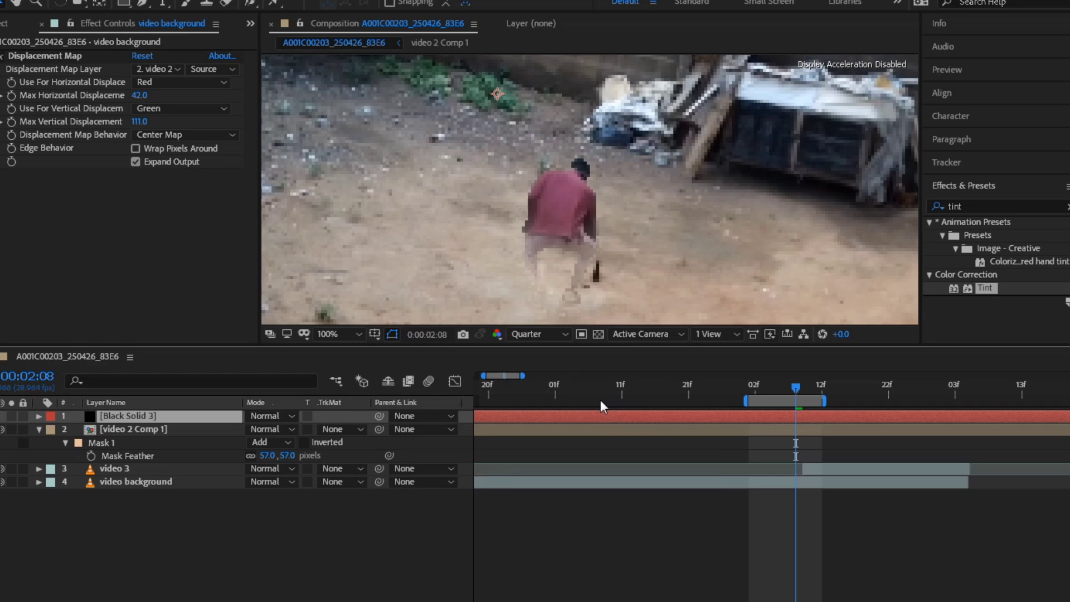
- Copy the precomp's animated Mask 1 onto Black Solid 3 and trim the solid's out point
{"action": "left_click", "coordinate": [600, 429]}
{"action": "key", "text": "m"}
{"action": "left_click_drag", "start_coordinate": [795, 387], "coordinate": [782, 387]}
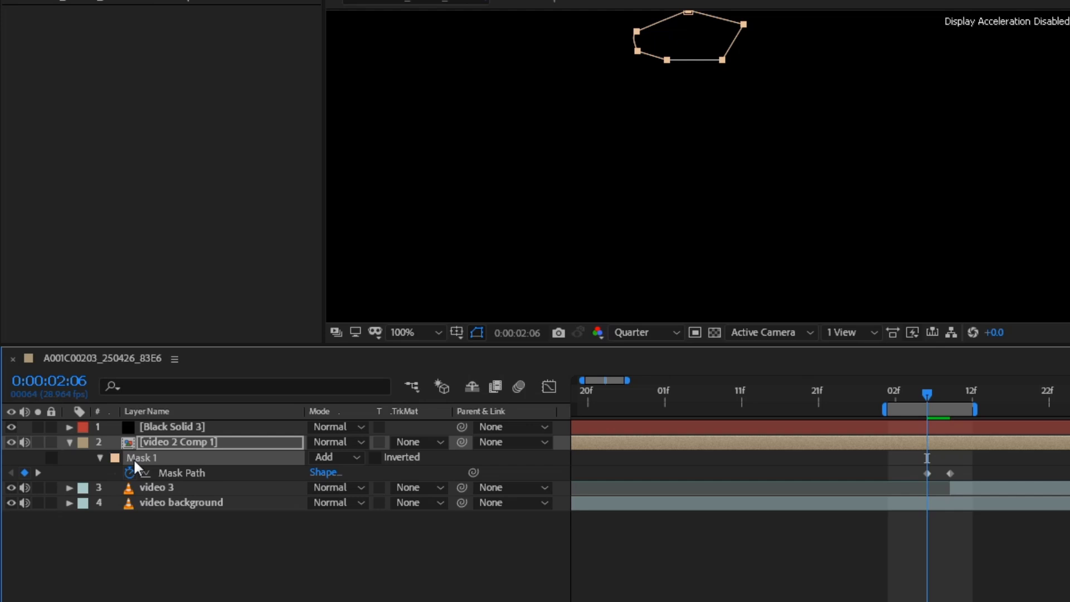
{"action": "key", "text": "ctrl+c"}
{"action": "left_click", "coordinate": [171, 424]}
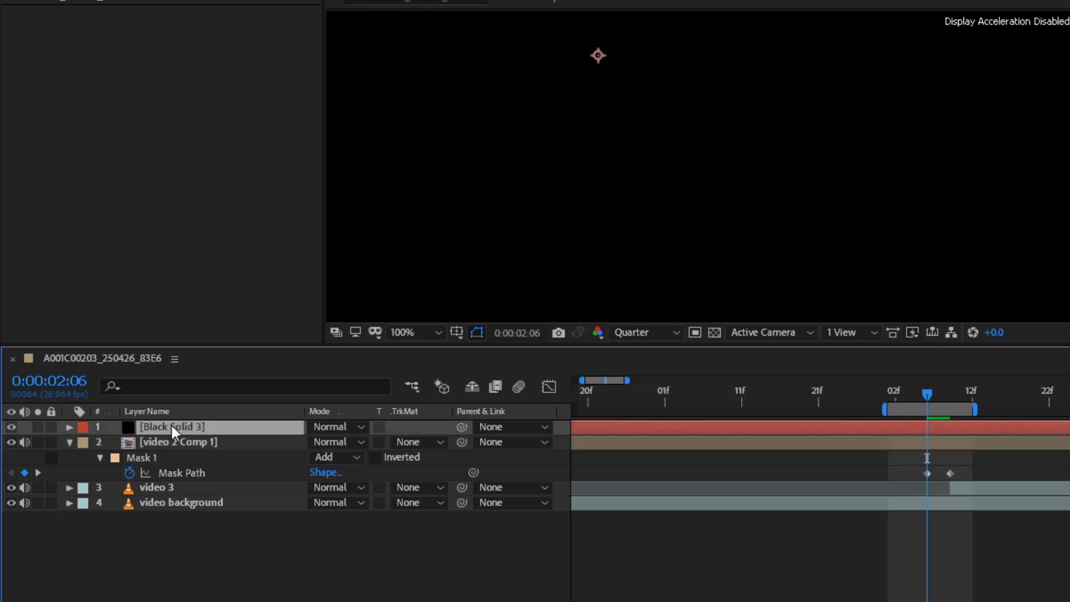
{"action": "key", "text": "ctrl+v"}
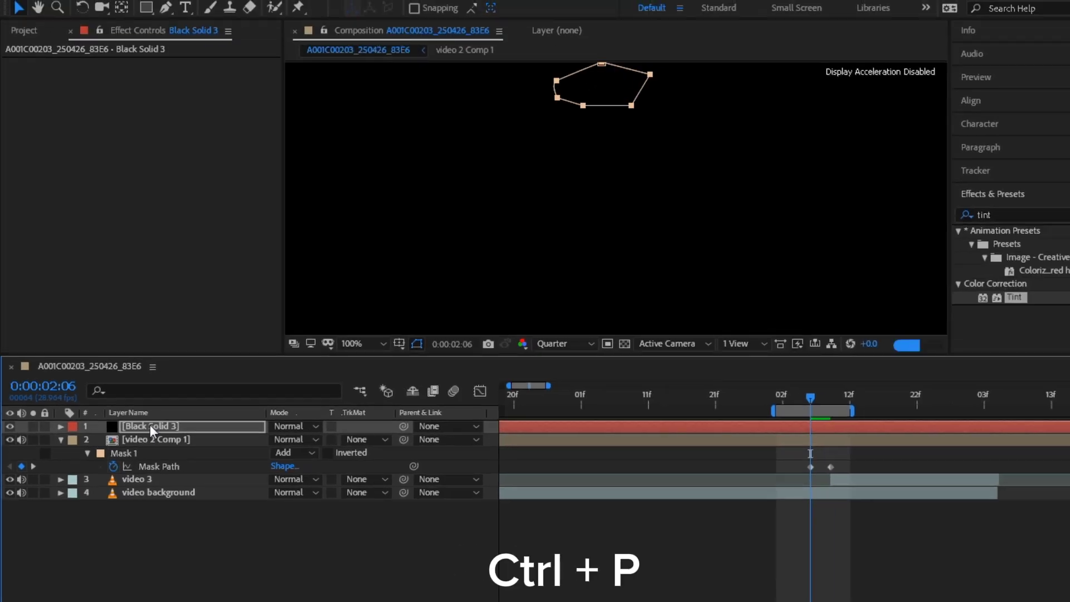
{"action": "left_click_drag", "start_coordinate": [810, 395], "coordinate": [830, 393]}
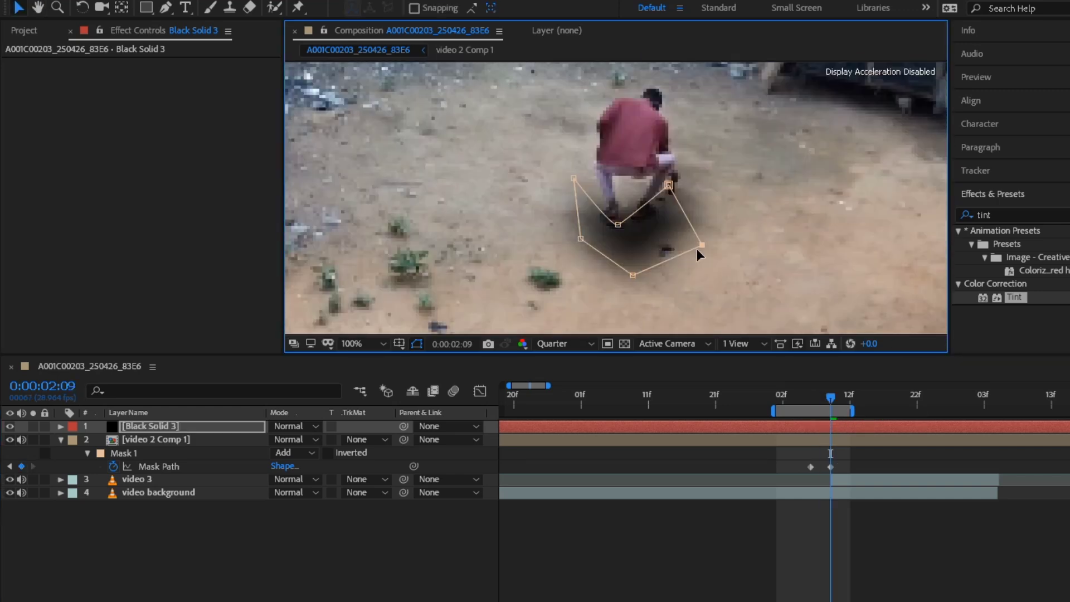
{"action": "key", "text": "u"}
{"action": "key", "text": "alt+bracketright"}
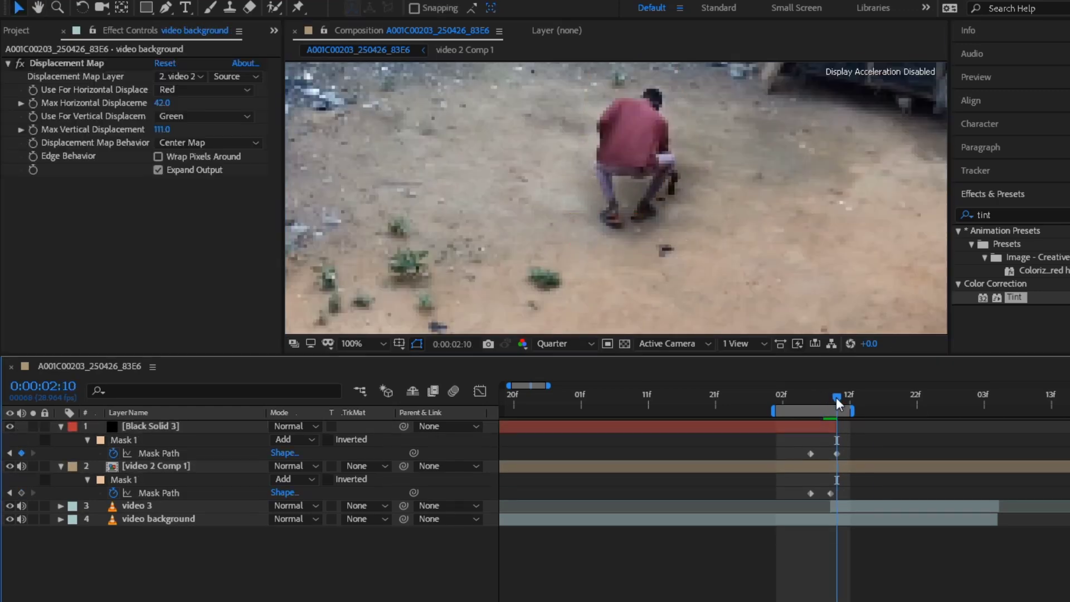
- Shorten Black Solid 3 to the reveal frames and apply Fractal Noise to it
{"action": "left_click_drag", "start_coordinate": [836, 397], "coordinate": [807, 425]}
{"action": "left_click", "coordinate": [807, 425]}
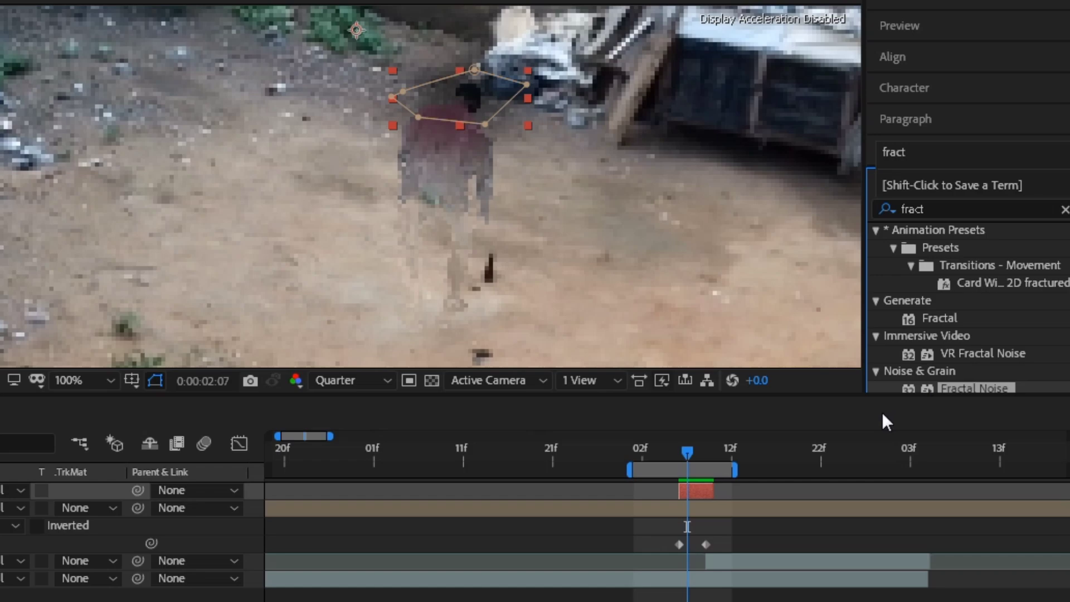
{"action": "left_click_drag", "start_coordinate": [962, 367], "coordinate": [815, 428]}
{"action": "left_click_drag", "start_coordinate": [688, 492], "coordinate": [688, 492]}
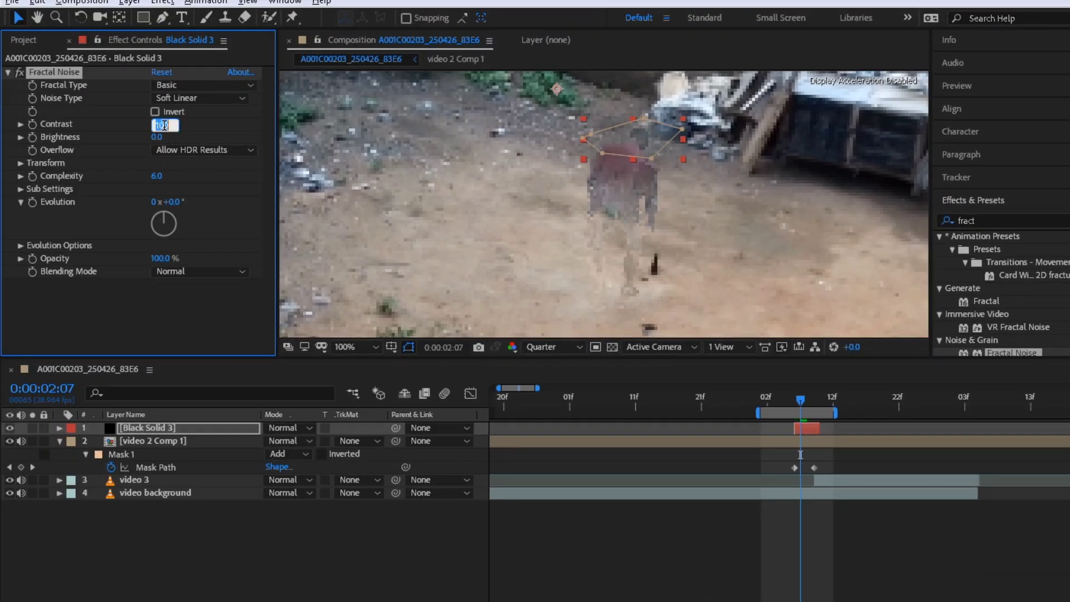
- Add a Tint effect with Map White To set to orange
{"action": "left_click_drag", "start_coordinate": [967, 270], "coordinate": [188, 142]}
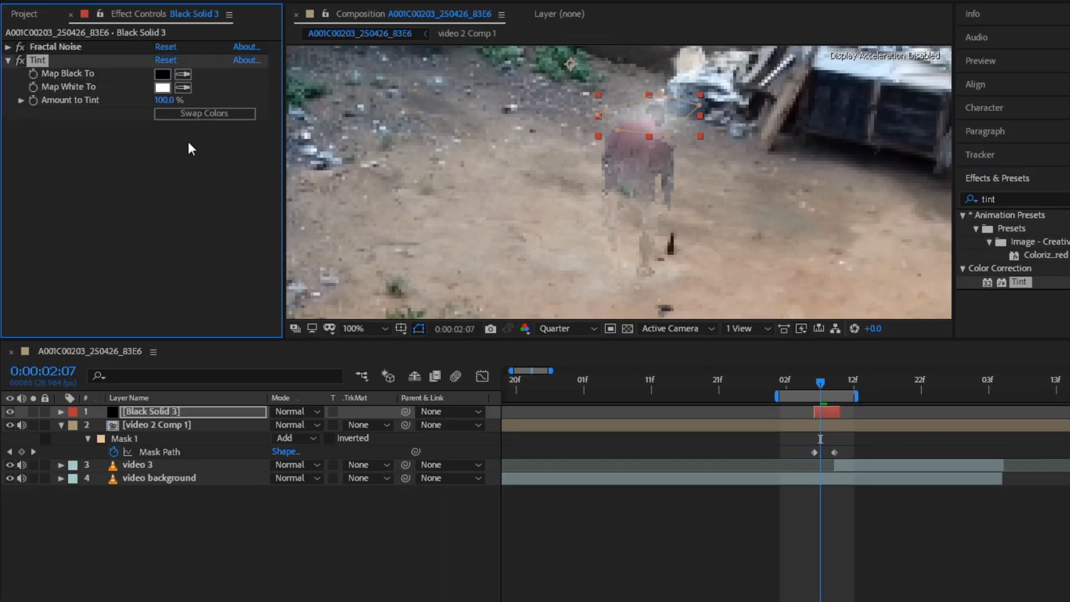
{"action": "left_click", "coordinate": [162, 87]}
{"action": "left_click", "coordinate": [742, 536]}
{"action": "left_click", "coordinate": [685, 462]}
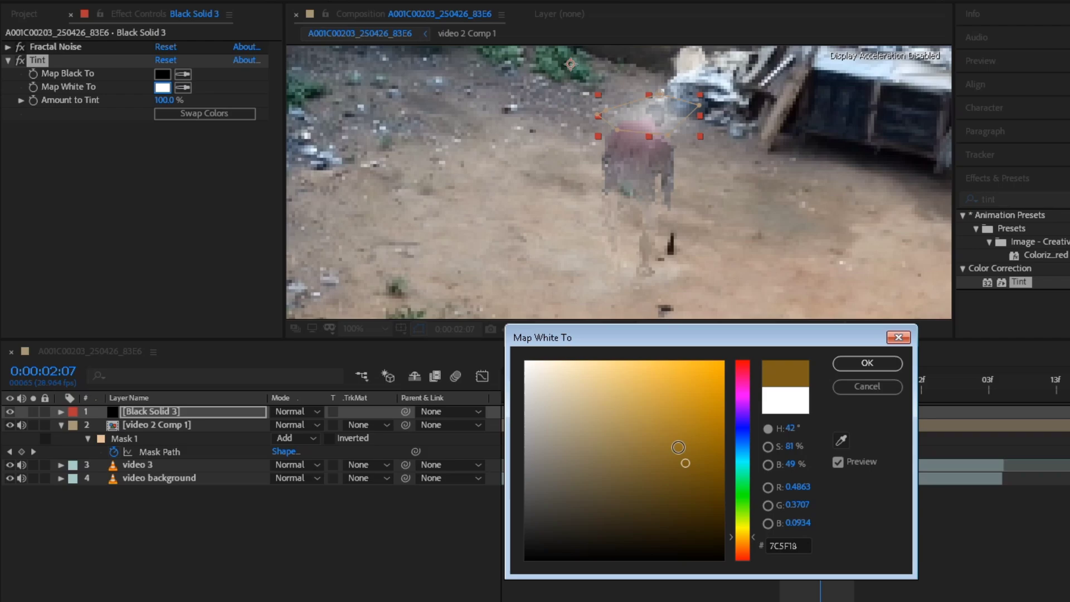
{"action": "mouse_move", "coordinate": [742, 537]}
{"action": "left_mouse_down"}
{"action": "mouse_move", "coordinate": [743, 548]}
{"action": "mouse_move", "coordinate": [743, 534]}
{"action": "left_mouse_up"}
{"action": "left_click", "coordinate": [866, 363]}
- Apply the Perfect Glow V2 preset and set the solid's blending mode to Add
{"action": "left_click_drag", "start_coordinate": [1042, 241], "coordinate": [814, 349]}
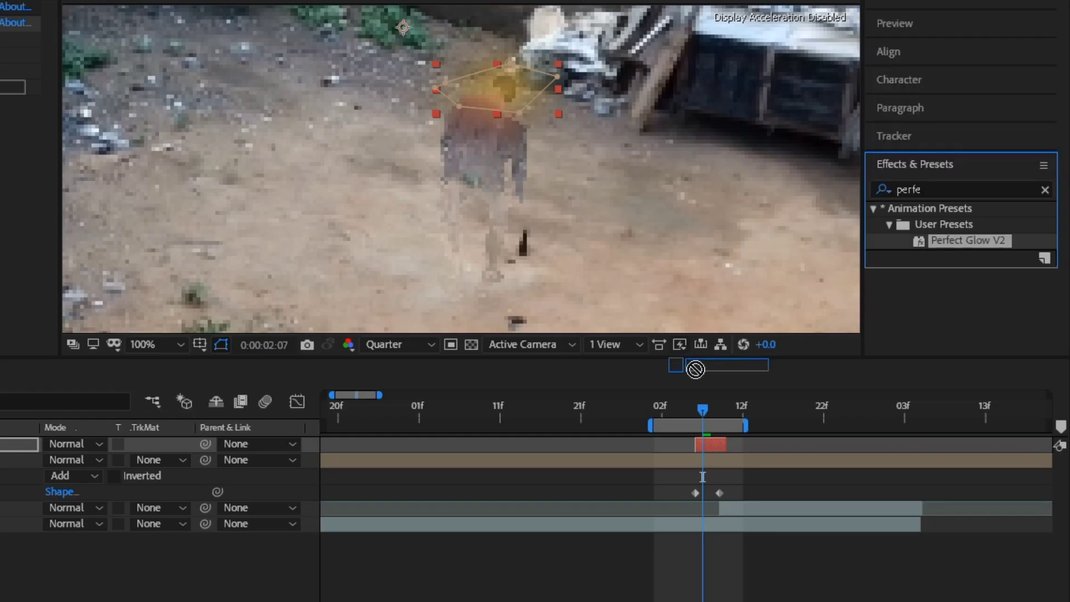
{"action": "left_click_drag", "start_coordinate": [696, 369], "coordinate": [707, 444]}
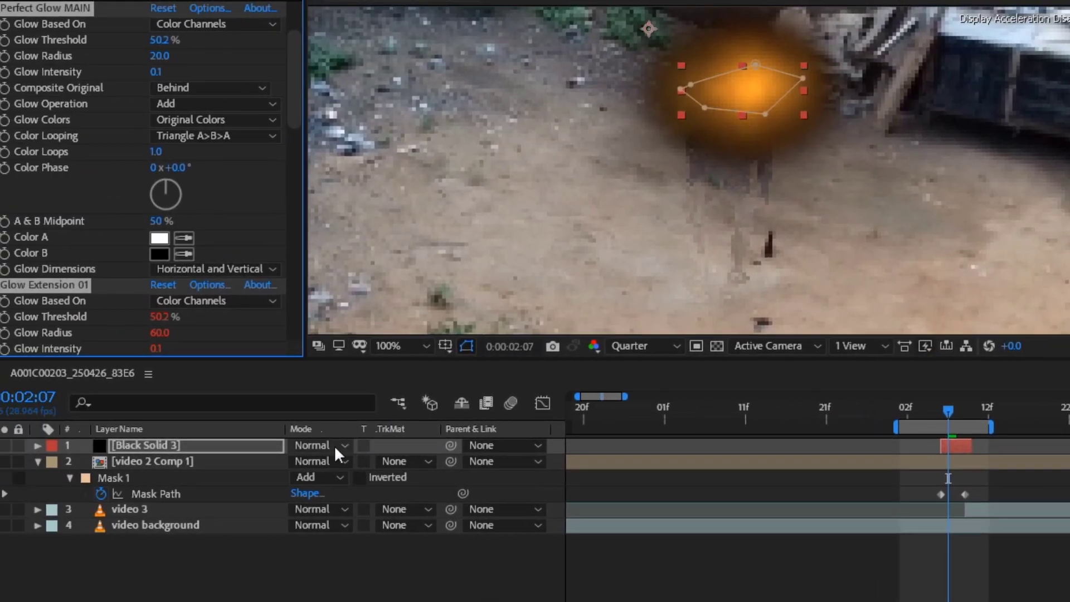
{"action": "left_click", "coordinate": [167, 444]}
{"action": "left_click", "coordinate": [225, 171]}
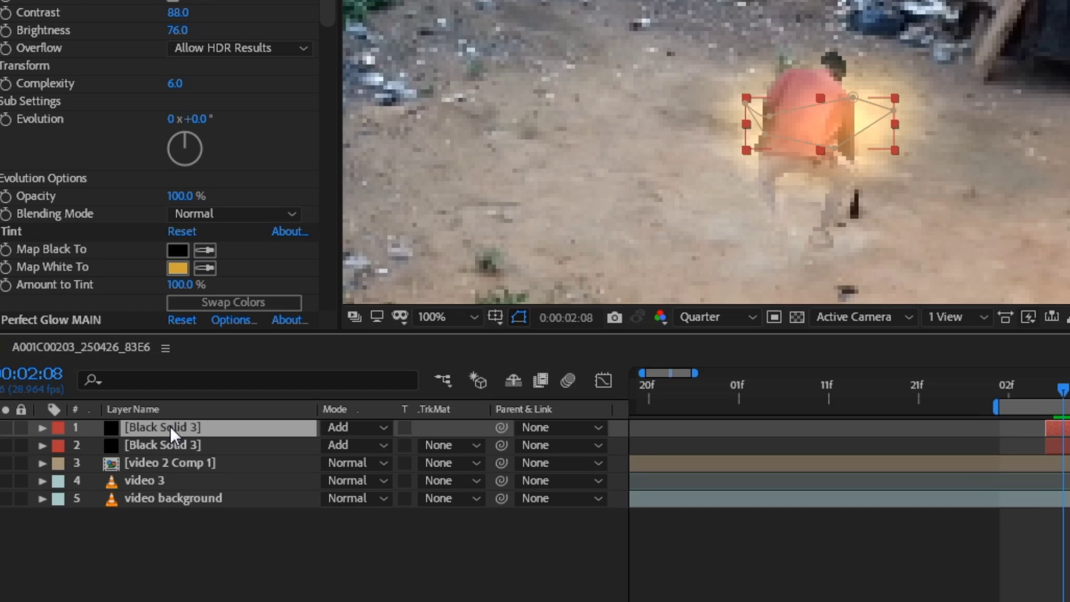
- Place the second glow solid under video 2 Comp 1 as Alpha Matte, with Mask 1 set to Subtract
{"action": "left_click_drag", "start_coordinate": [156, 444], "coordinate": [165, 466]}
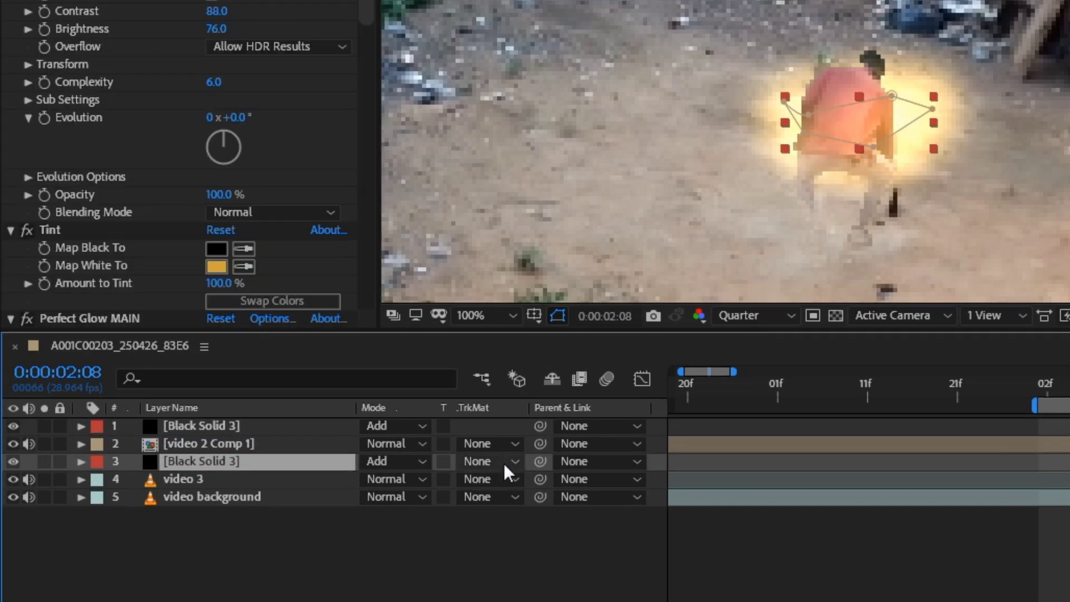
{"action": "left_click", "coordinate": [503, 463]}
{"action": "left_click", "coordinate": [521, 511]}
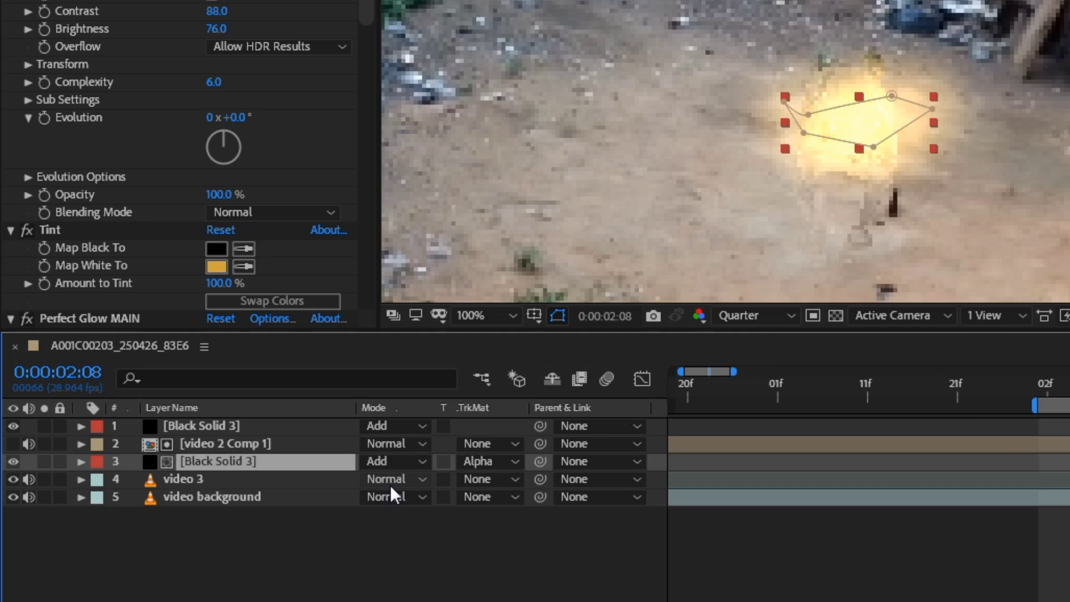
{"action": "left_click", "coordinate": [13, 444]}
{"action": "key", "text": "m"}
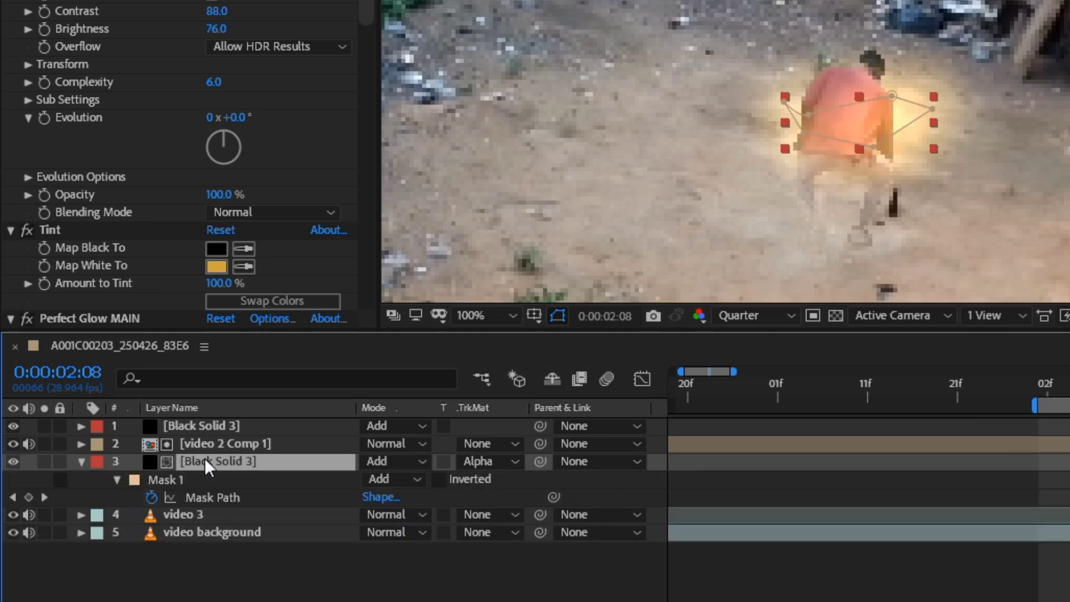
{"action": "left_click", "coordinate": [391, 474]}
{"action": "left_click", "coordinate": [402, 542]}
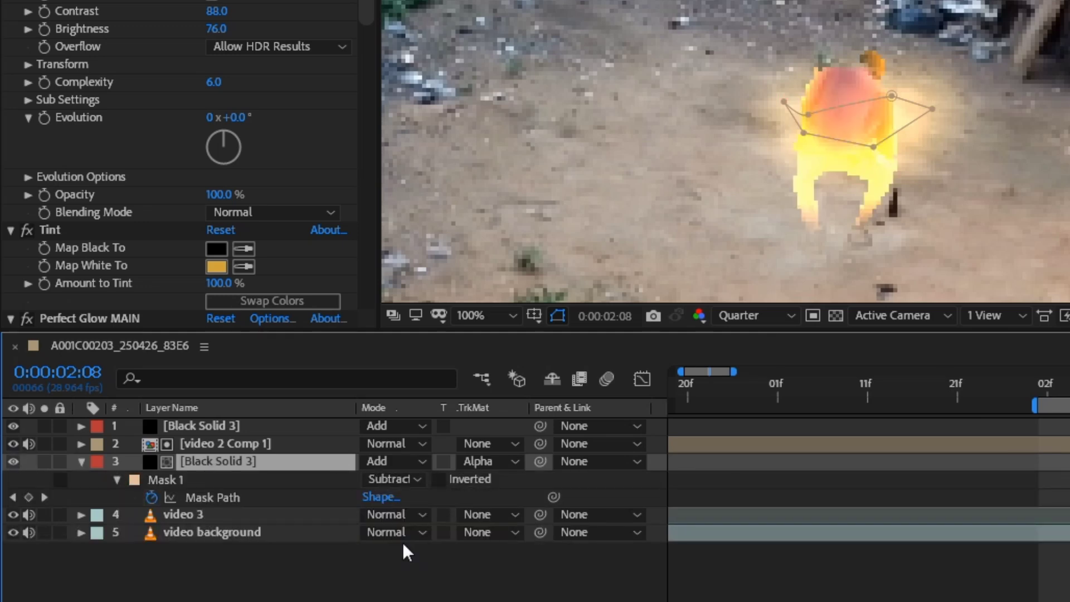